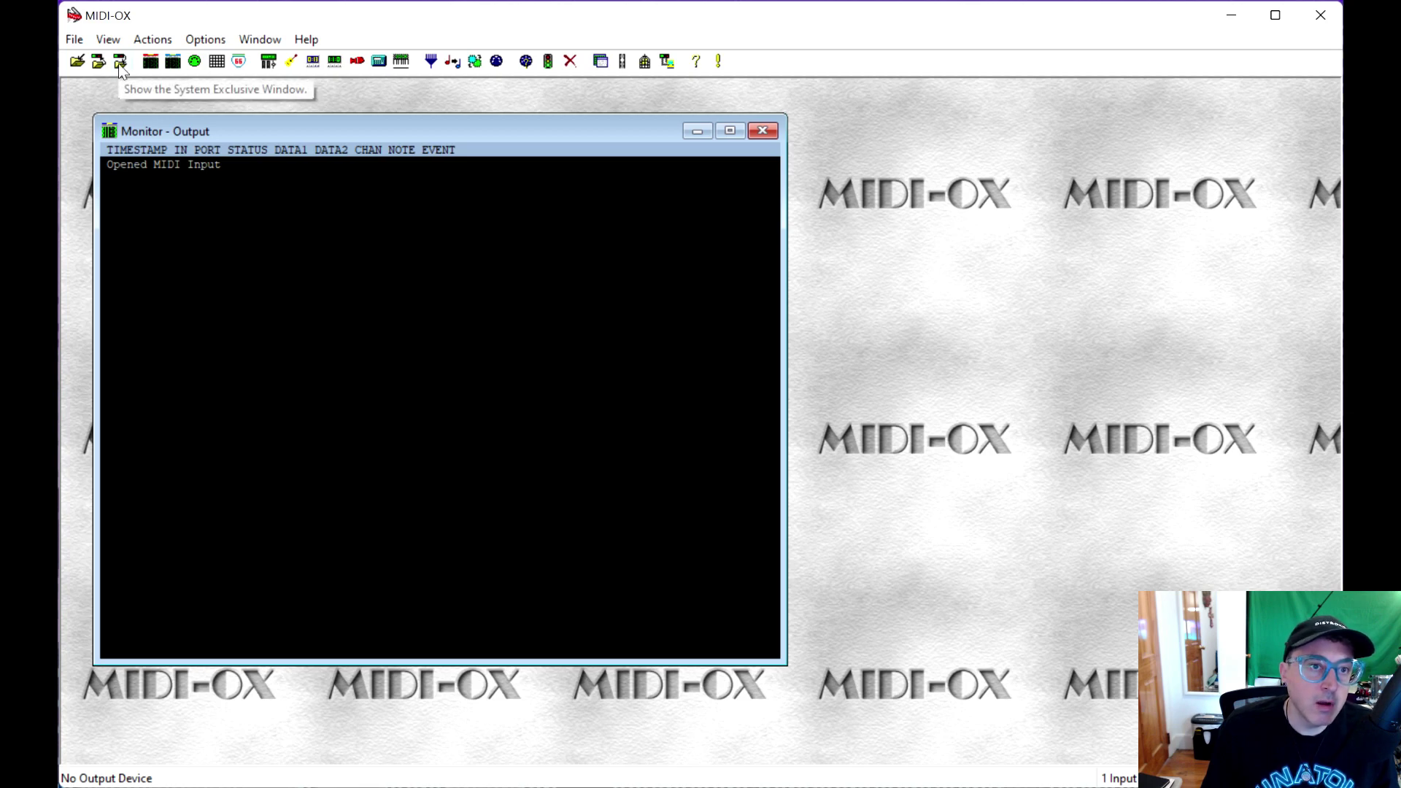
Open MIDI-OX's SysEx View and Scratchpad window over the output monitor
left_click(119, 42)
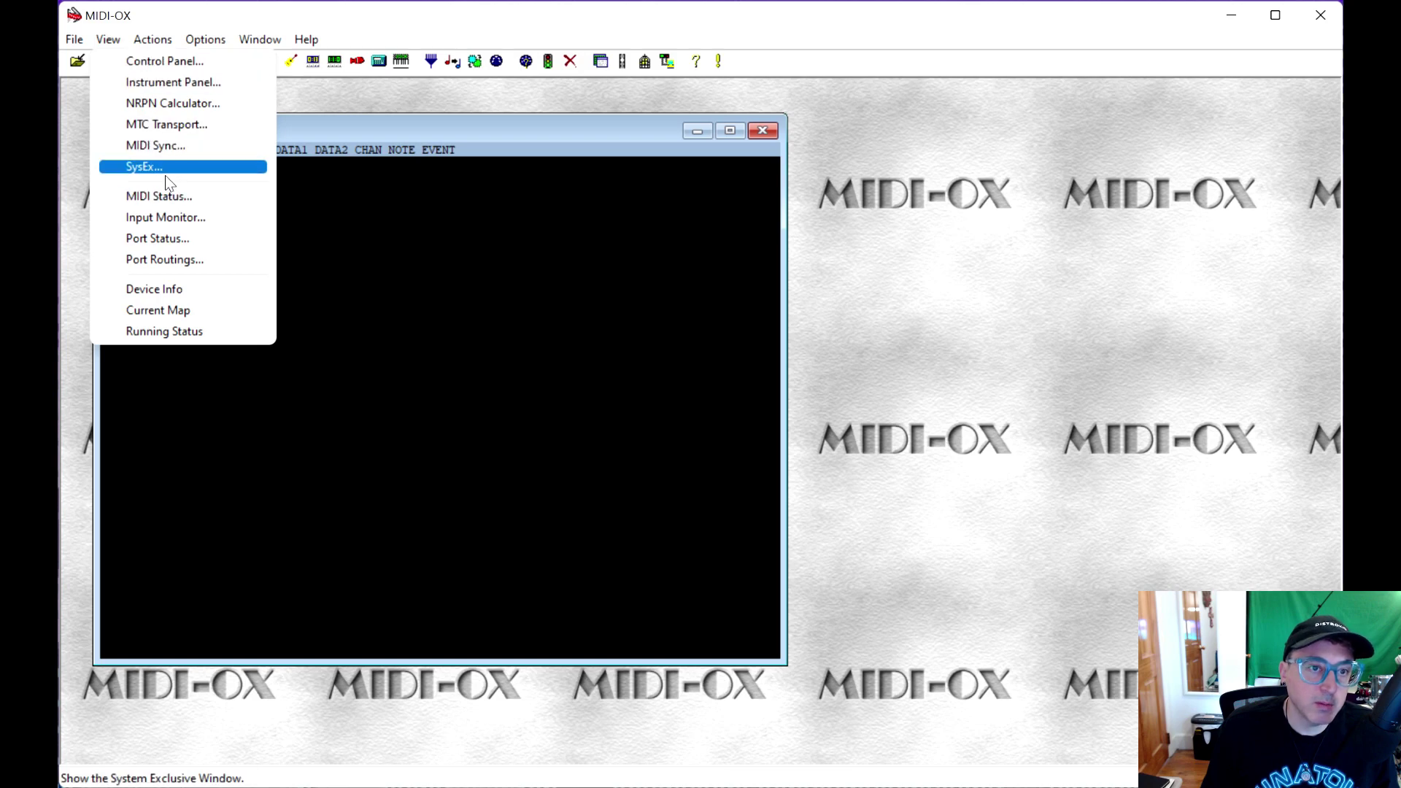
left_click(248, 16)
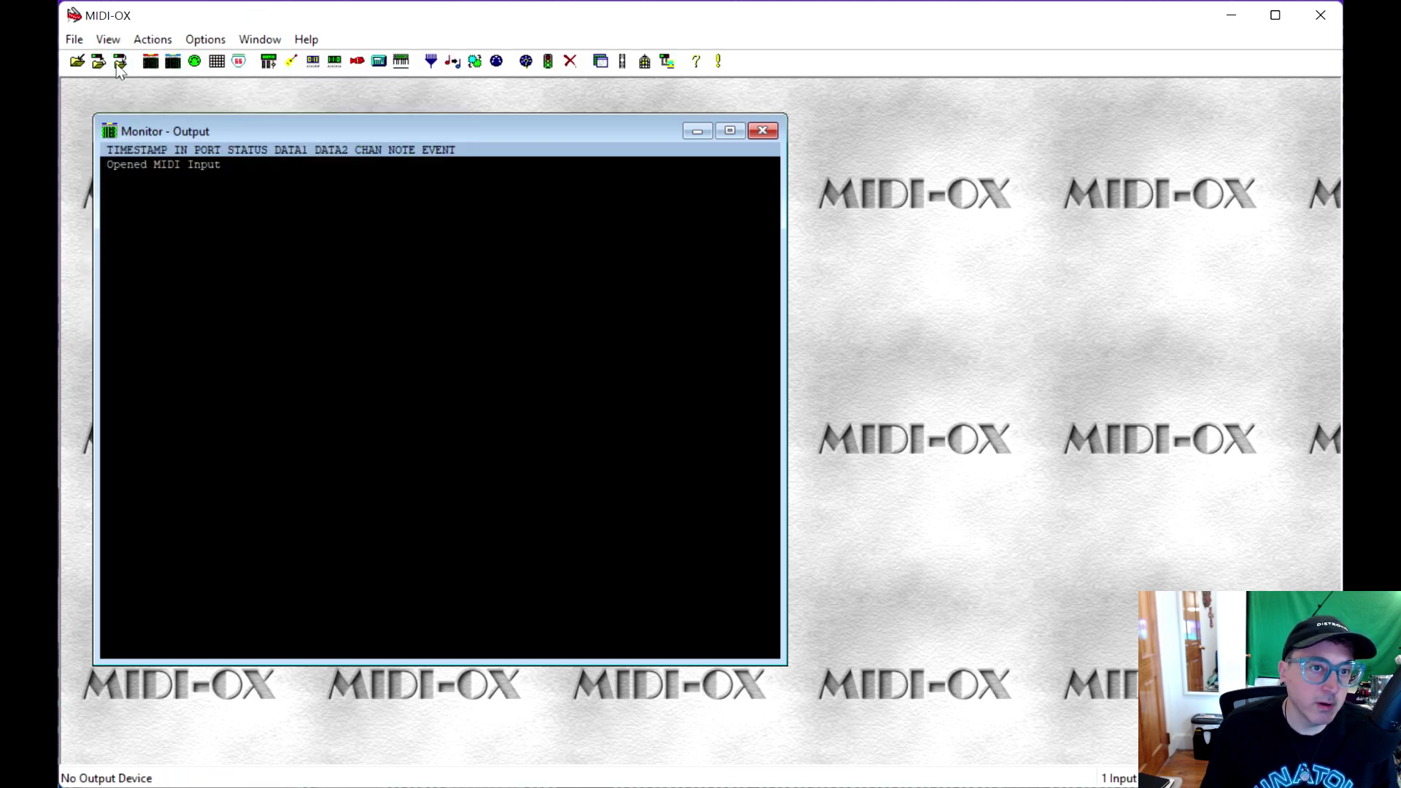
left_click(116, 65)
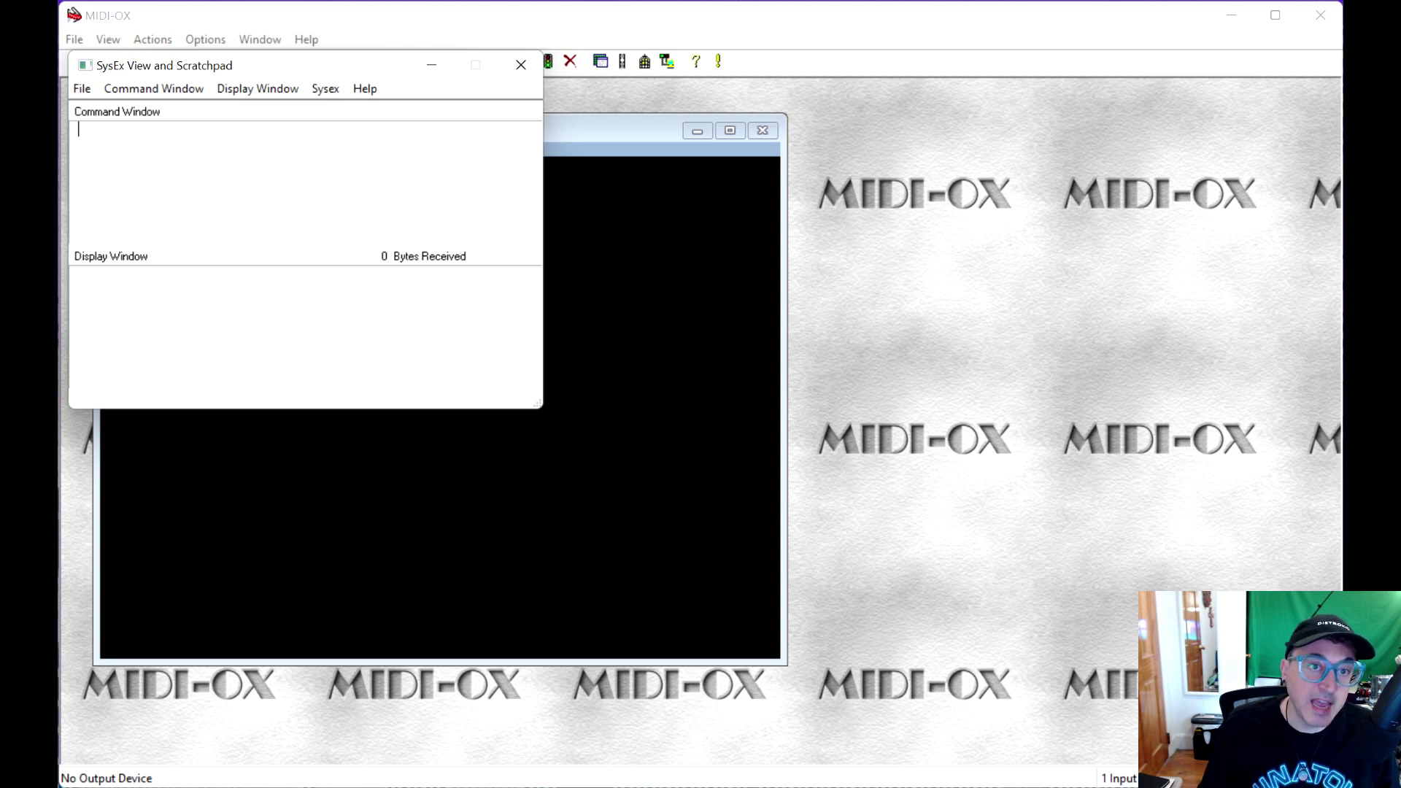
In Sysex > Configure, set Delay Between Buffers and Delay After F7 to 240 ms
left_click(326, 89)
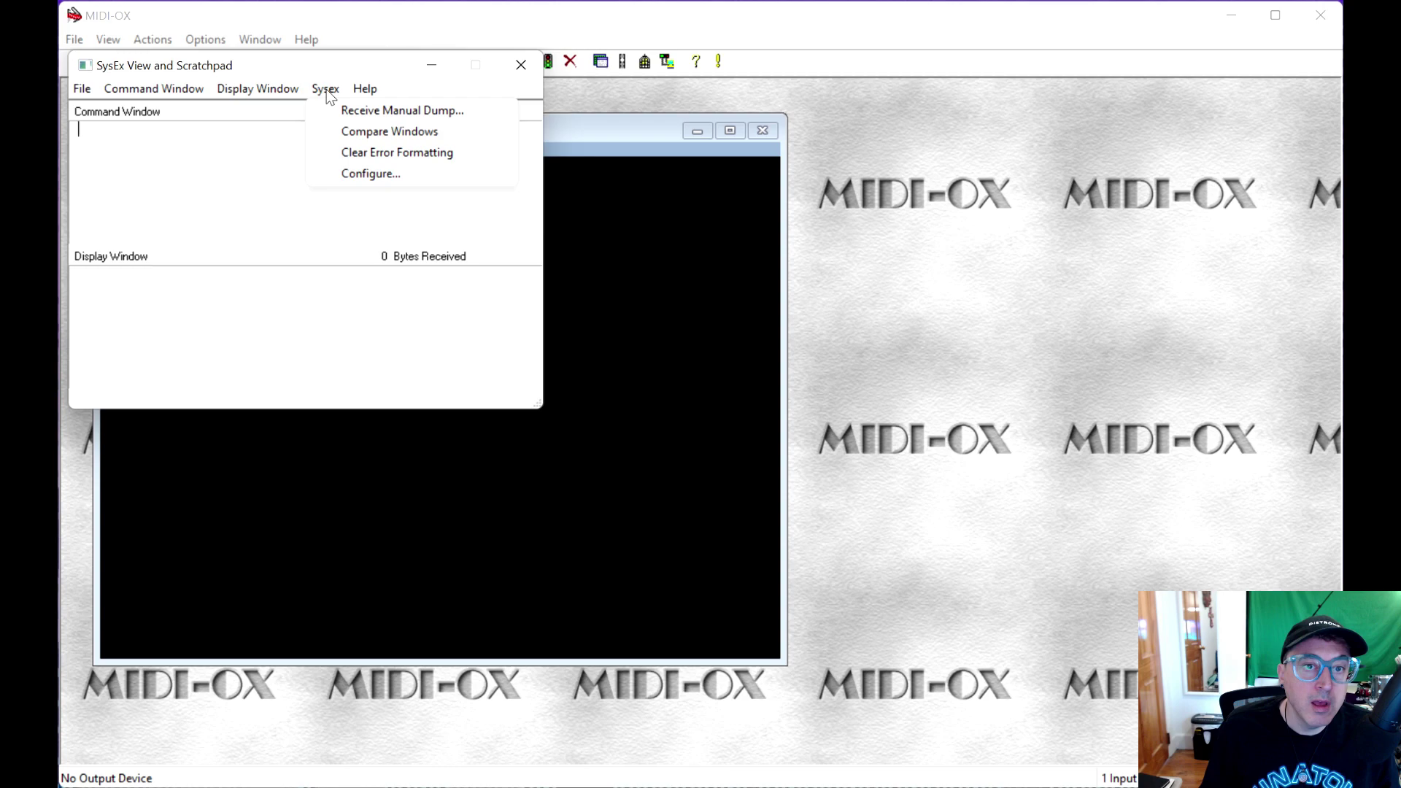
left_click(367, 175)
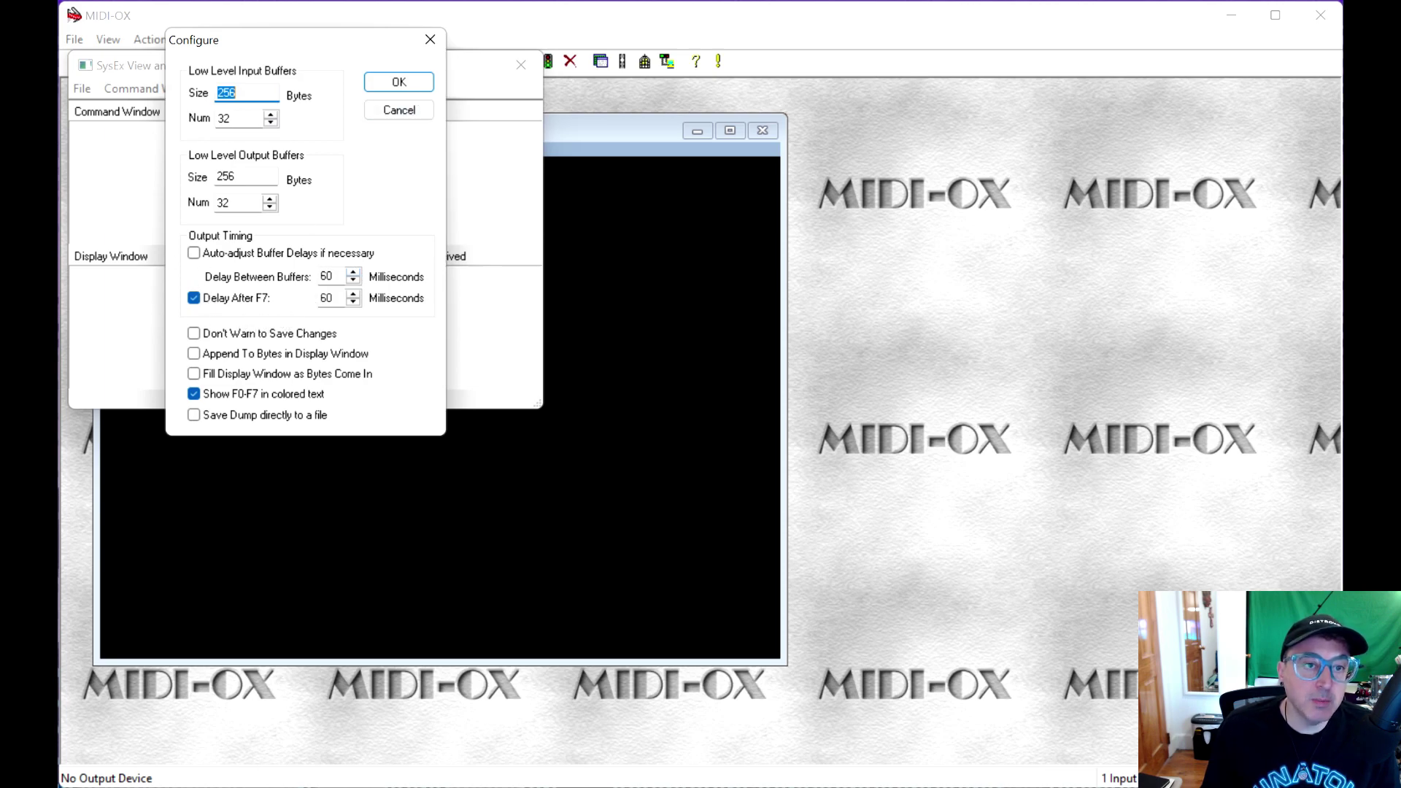
left_click(332, 277)
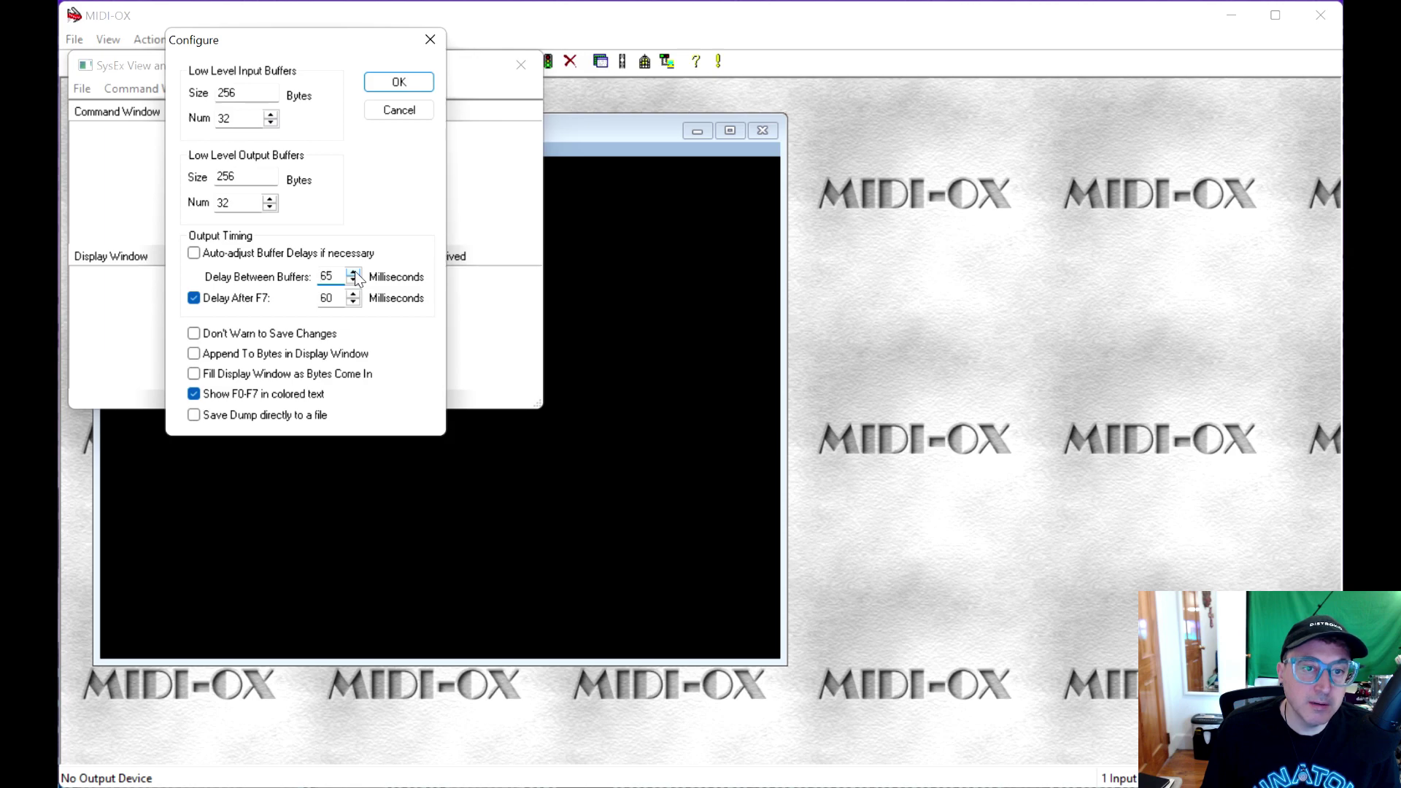
left_click_drag(355, 277, 355, 276)
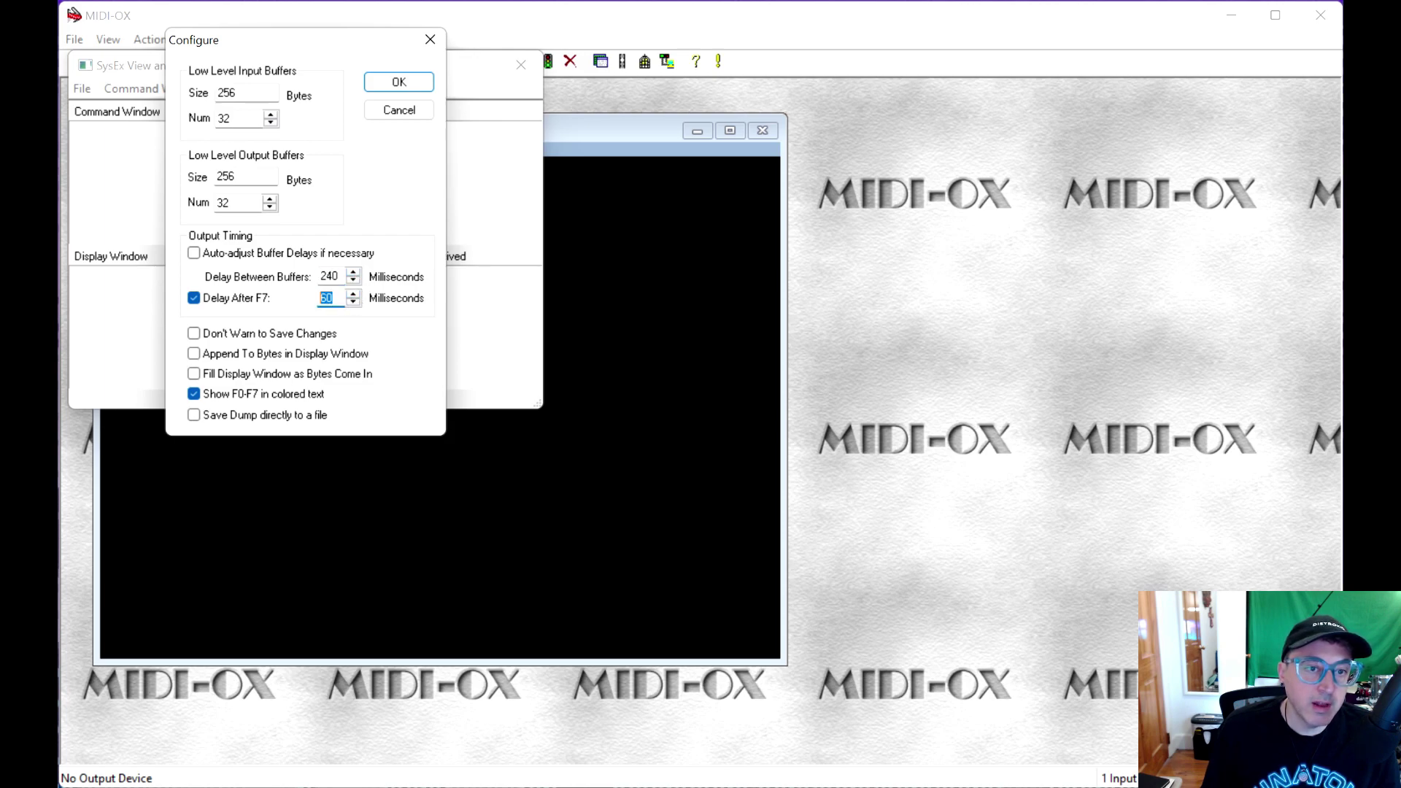
type("240")
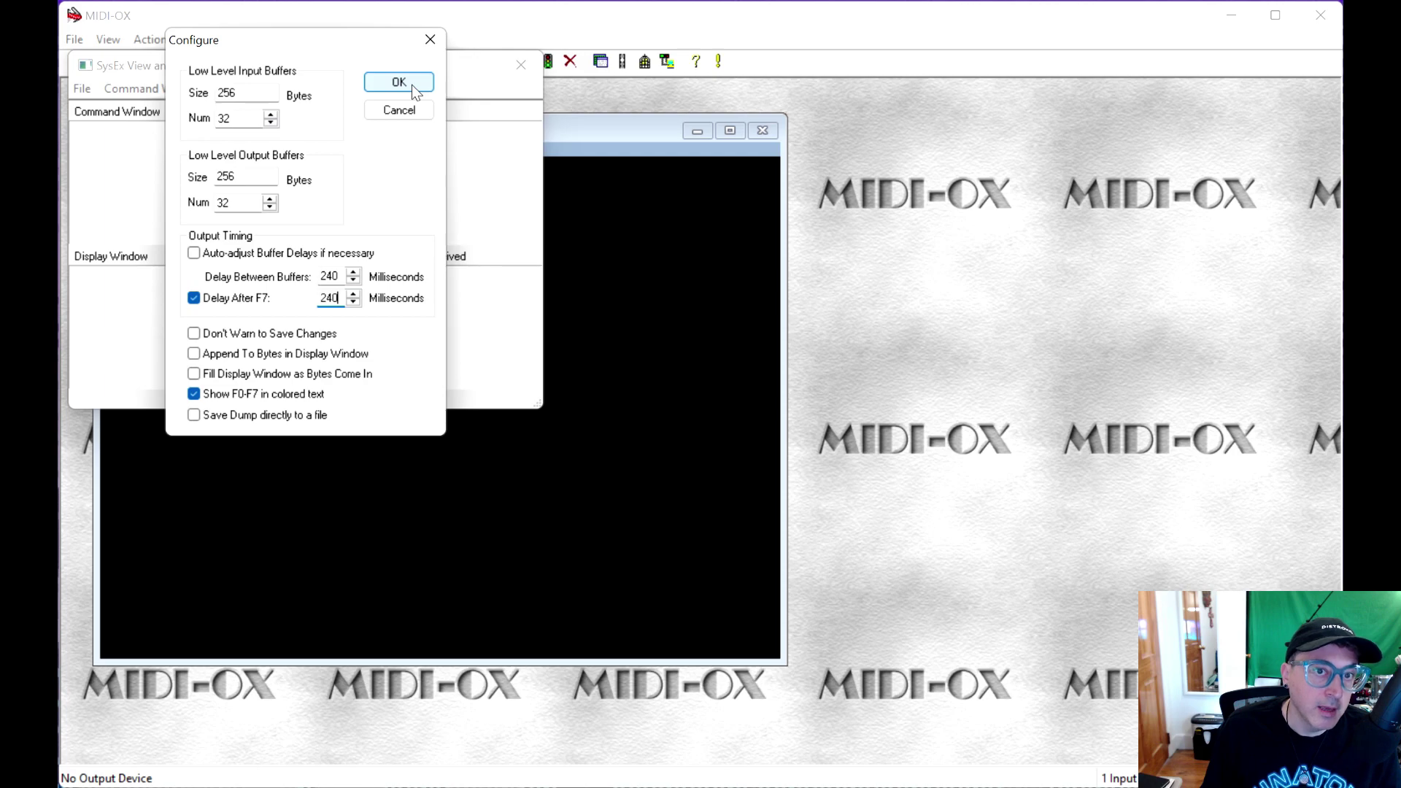
Confirm the 240 ms delays and start a manual SysEx dump receive, collecting 89197 bytes
left_click(399, 82)
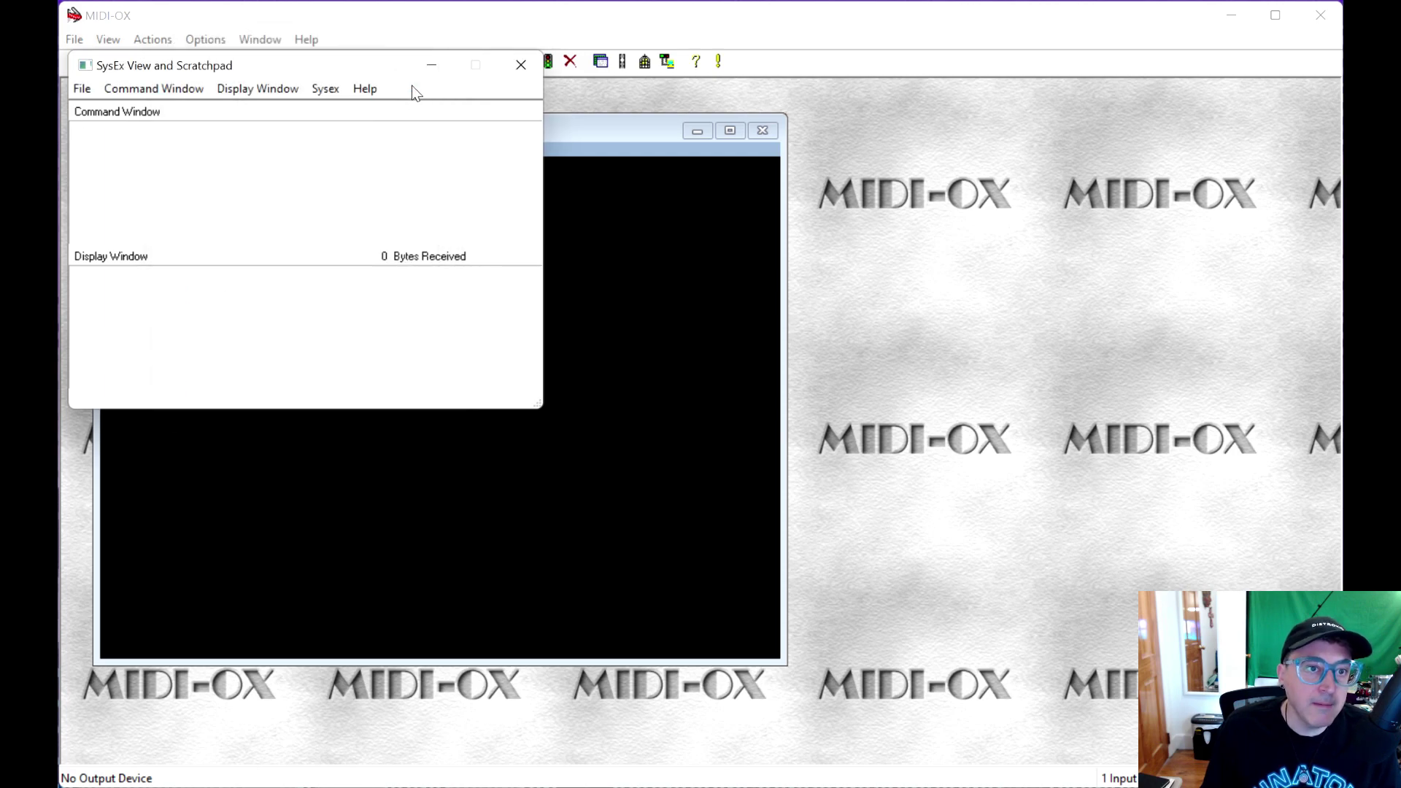
left_click(333, 93)
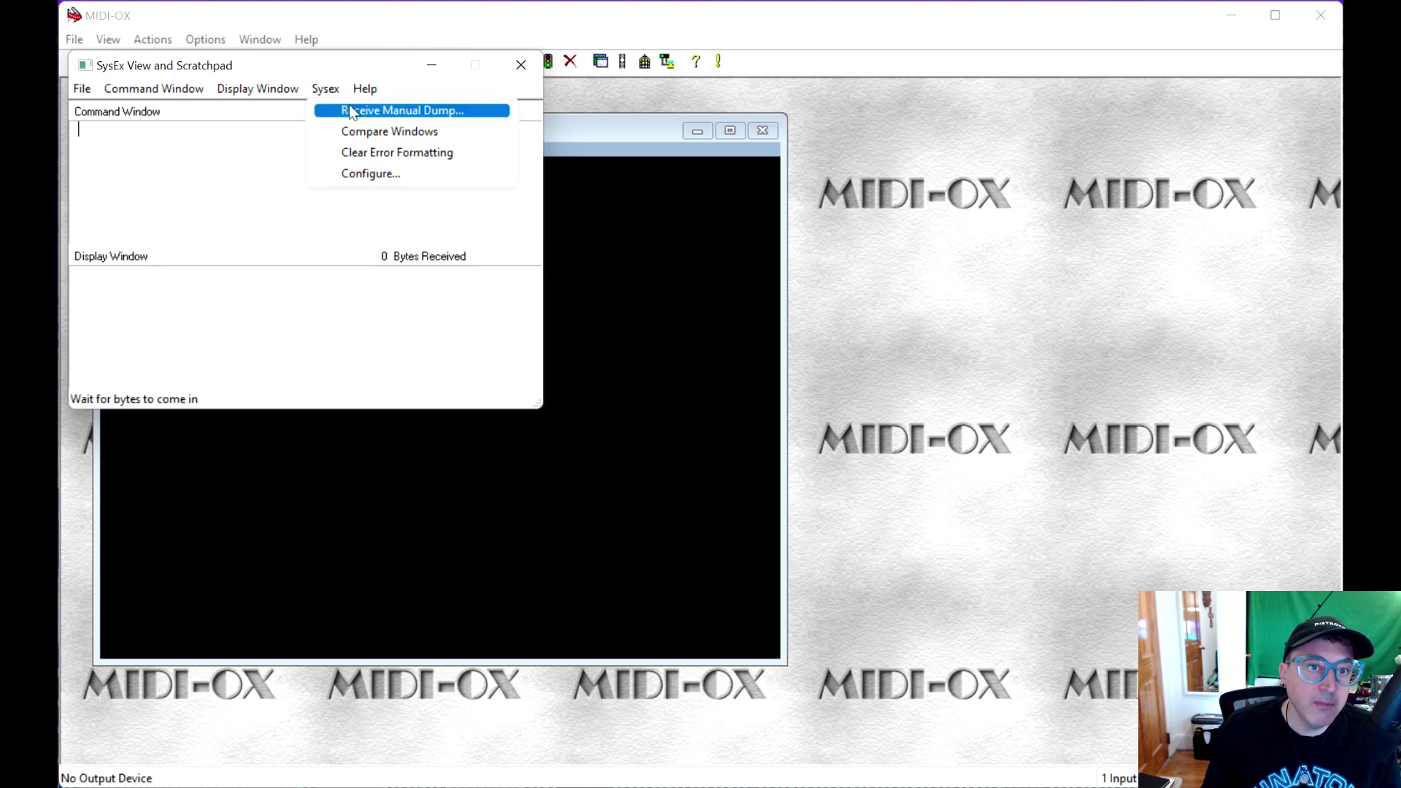
left_click(351, 110)
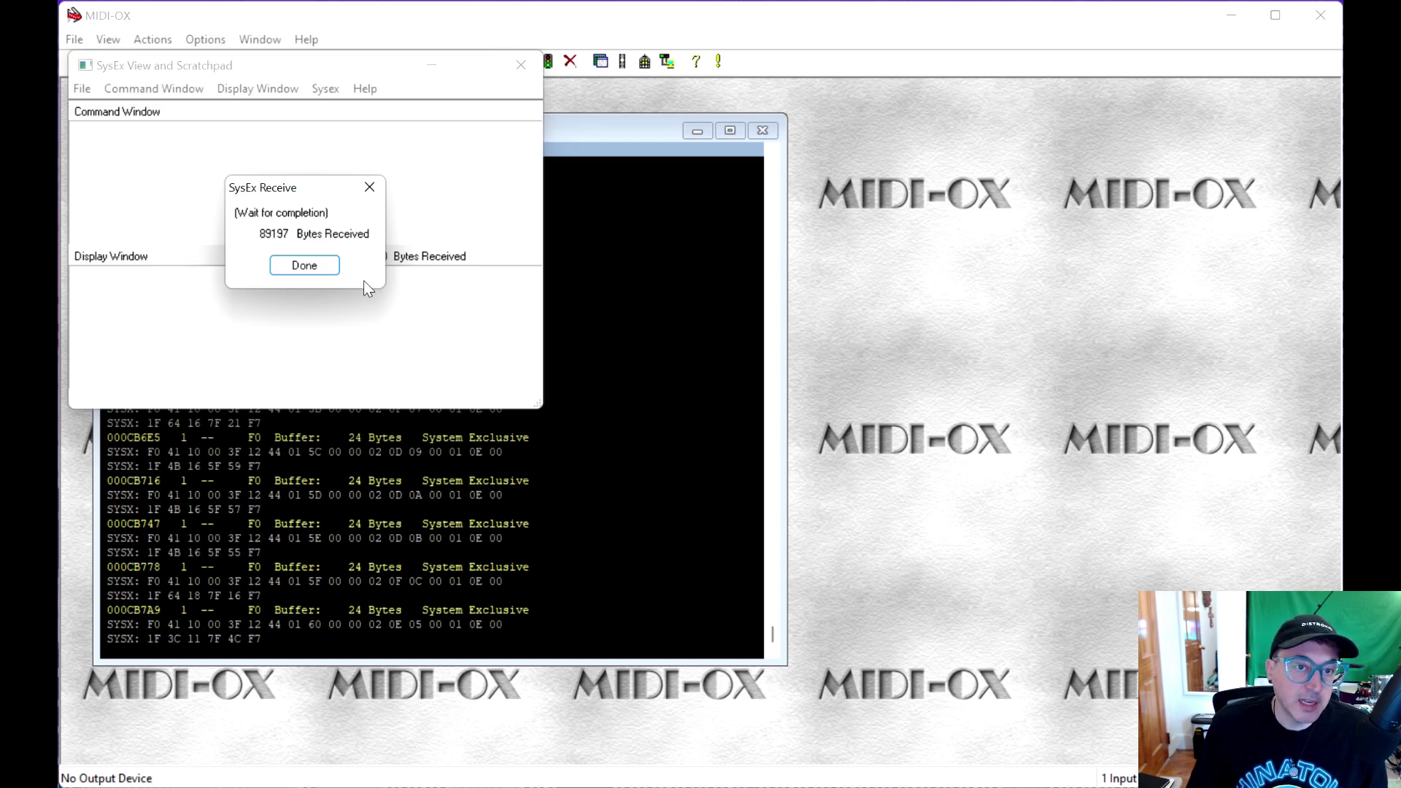
Select all received bytes and save them as 'TD-6 Backup MidiOx 12-16-21' in TD-6 backups
left_click(320, 265)
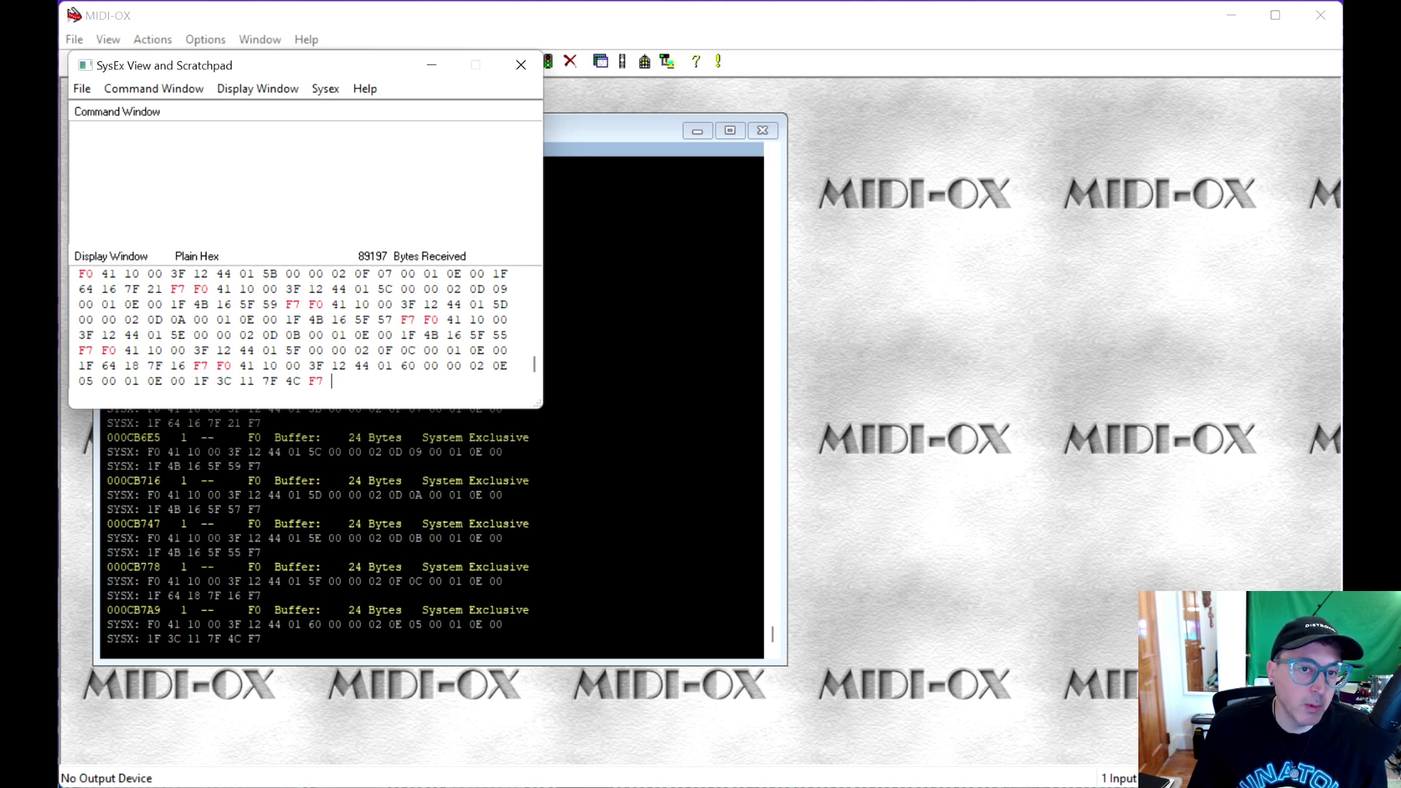
key("ctrl+a")
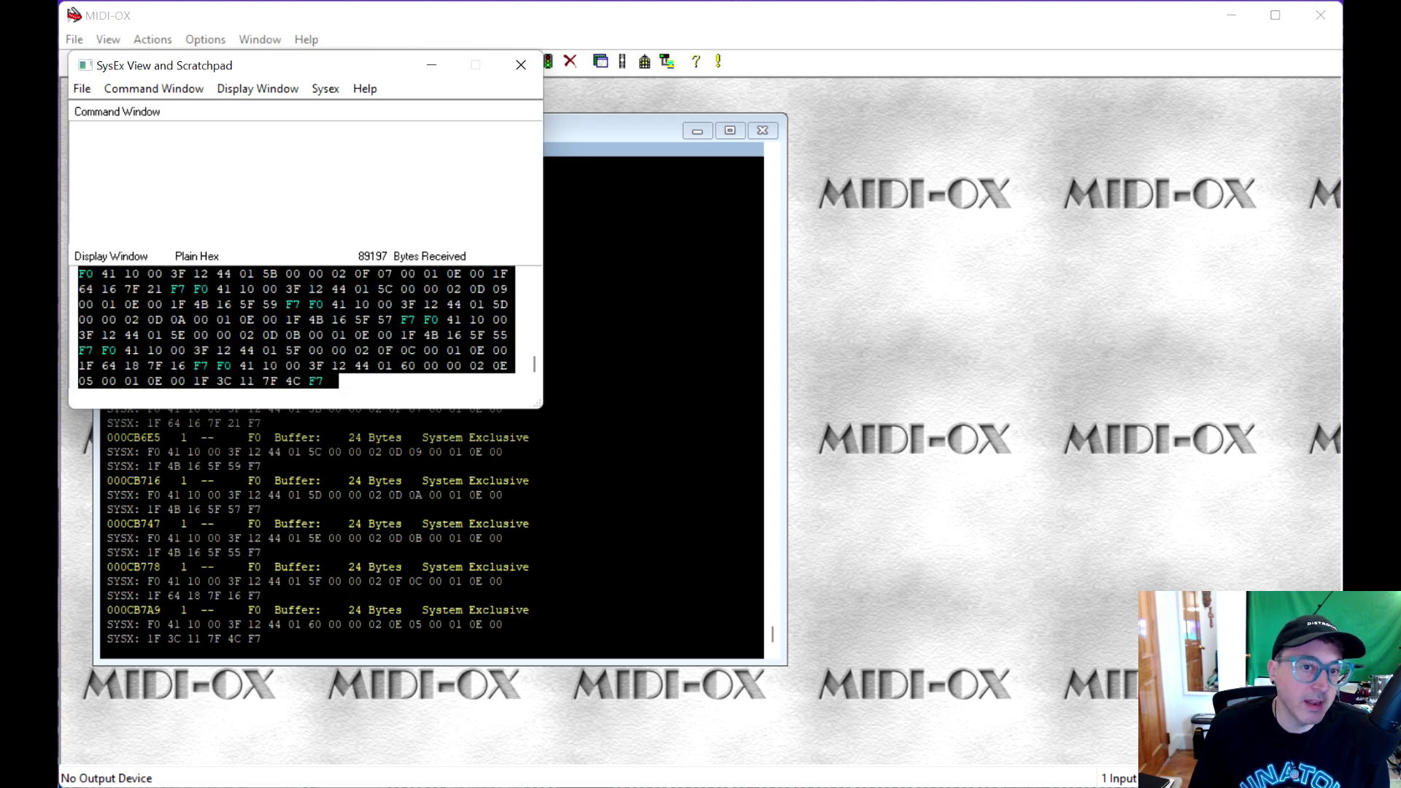
right_click(299, 306)
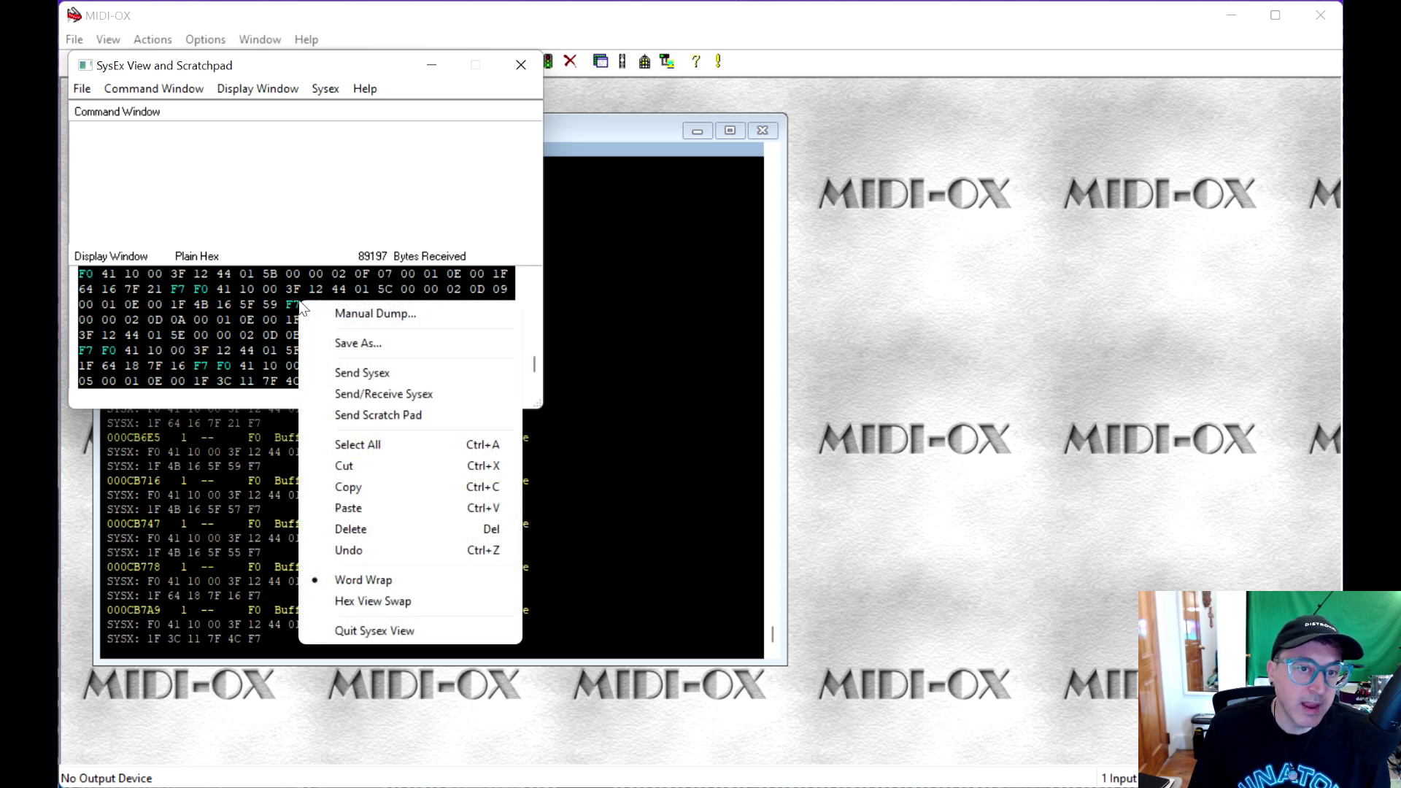
left_click(337, 342)
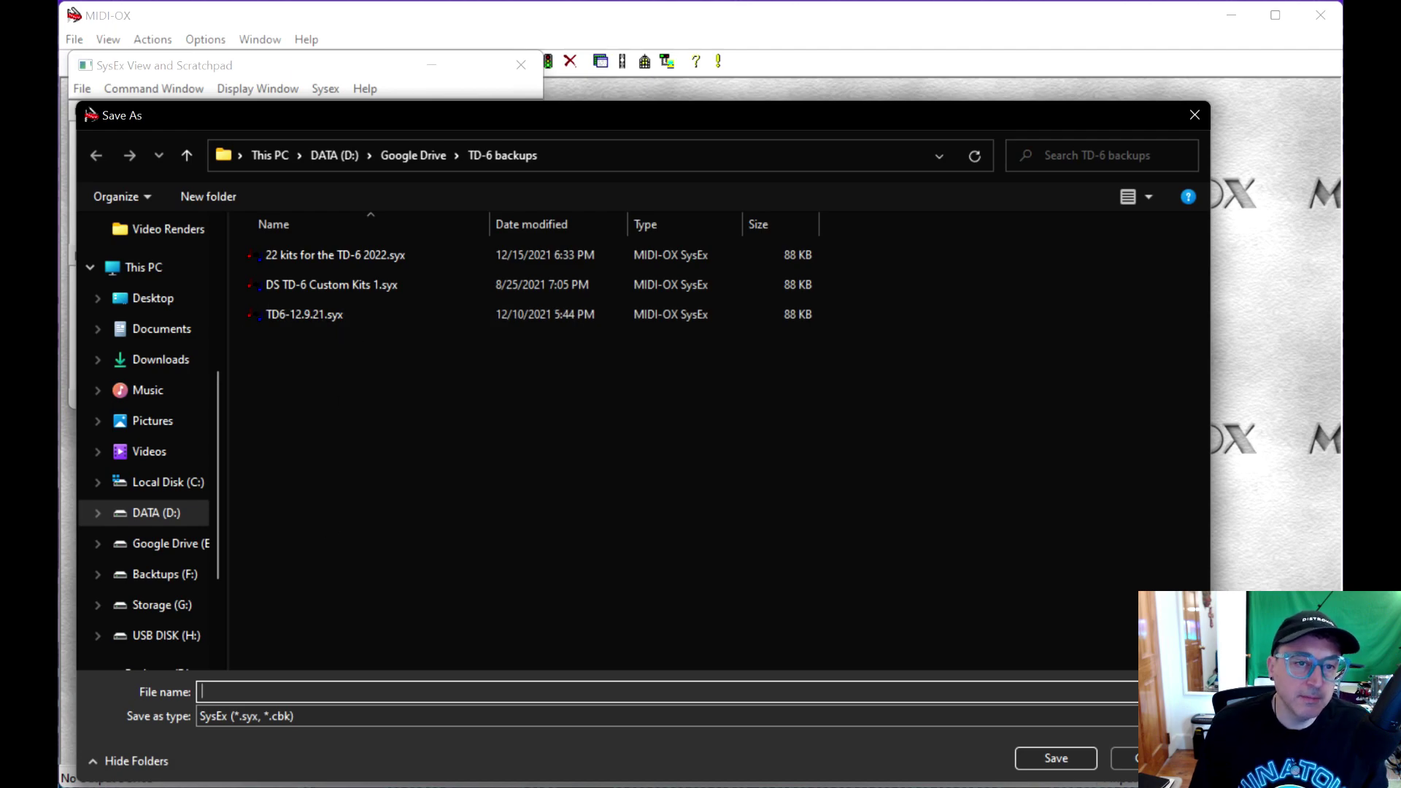
type("TD-")
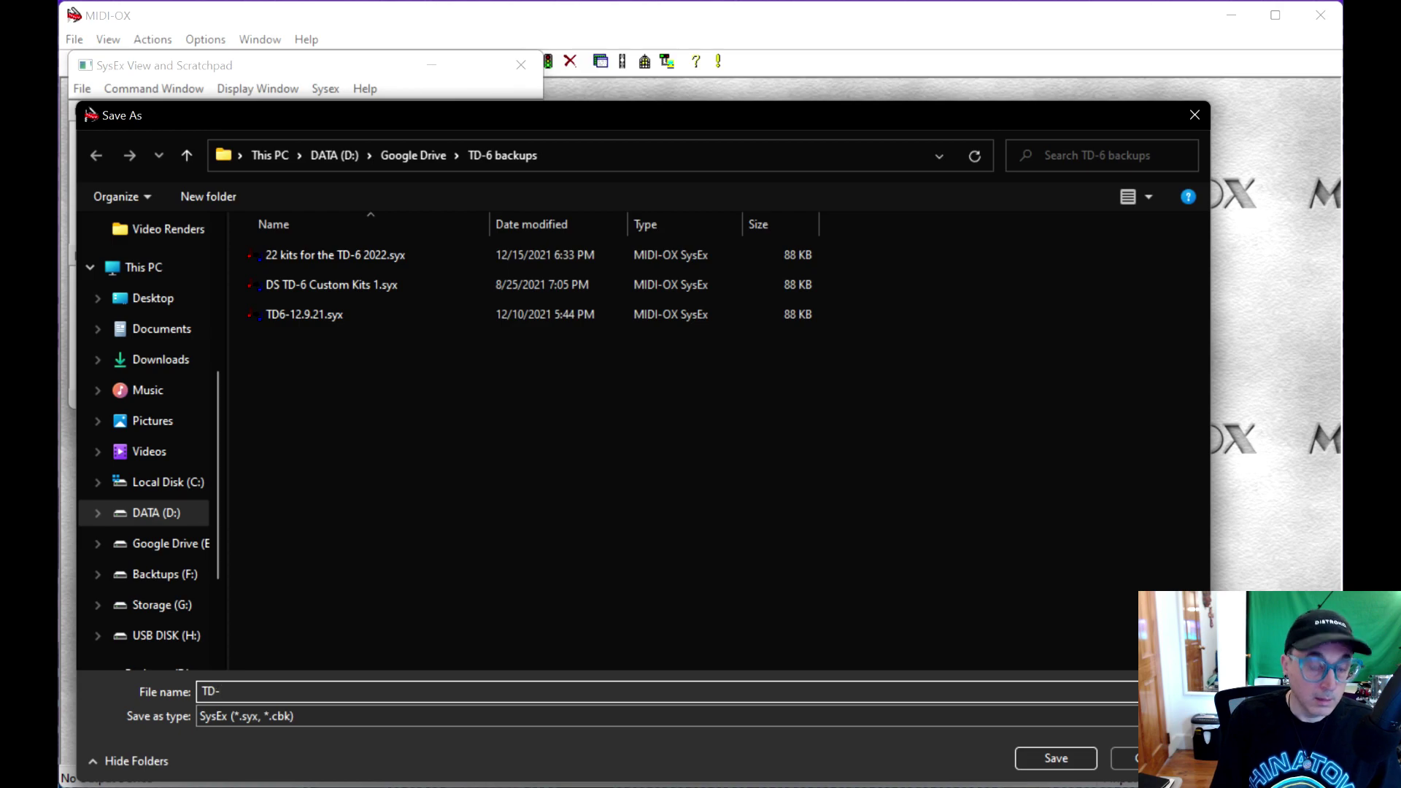
type("6 Bac")
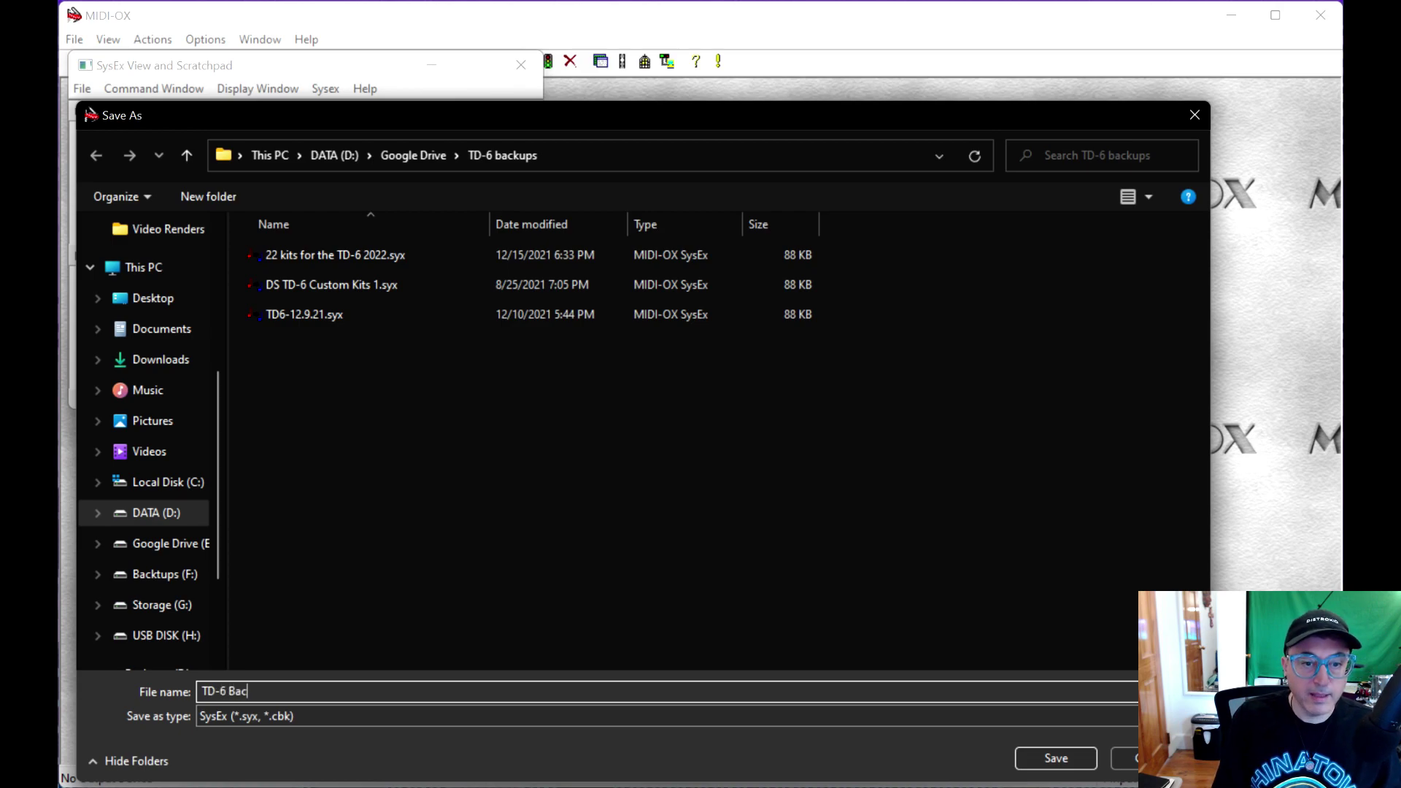
type("kup Mi")
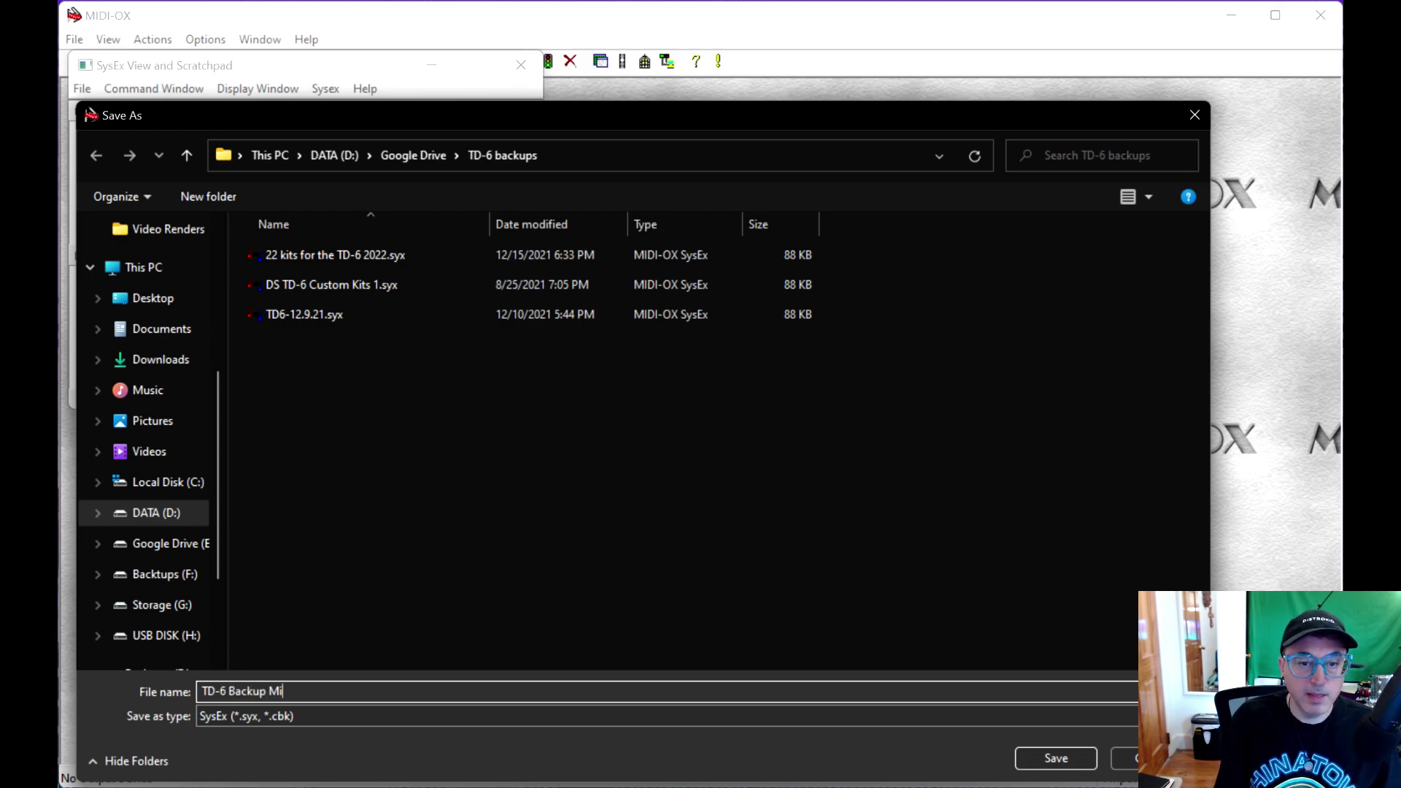
type("diOx")
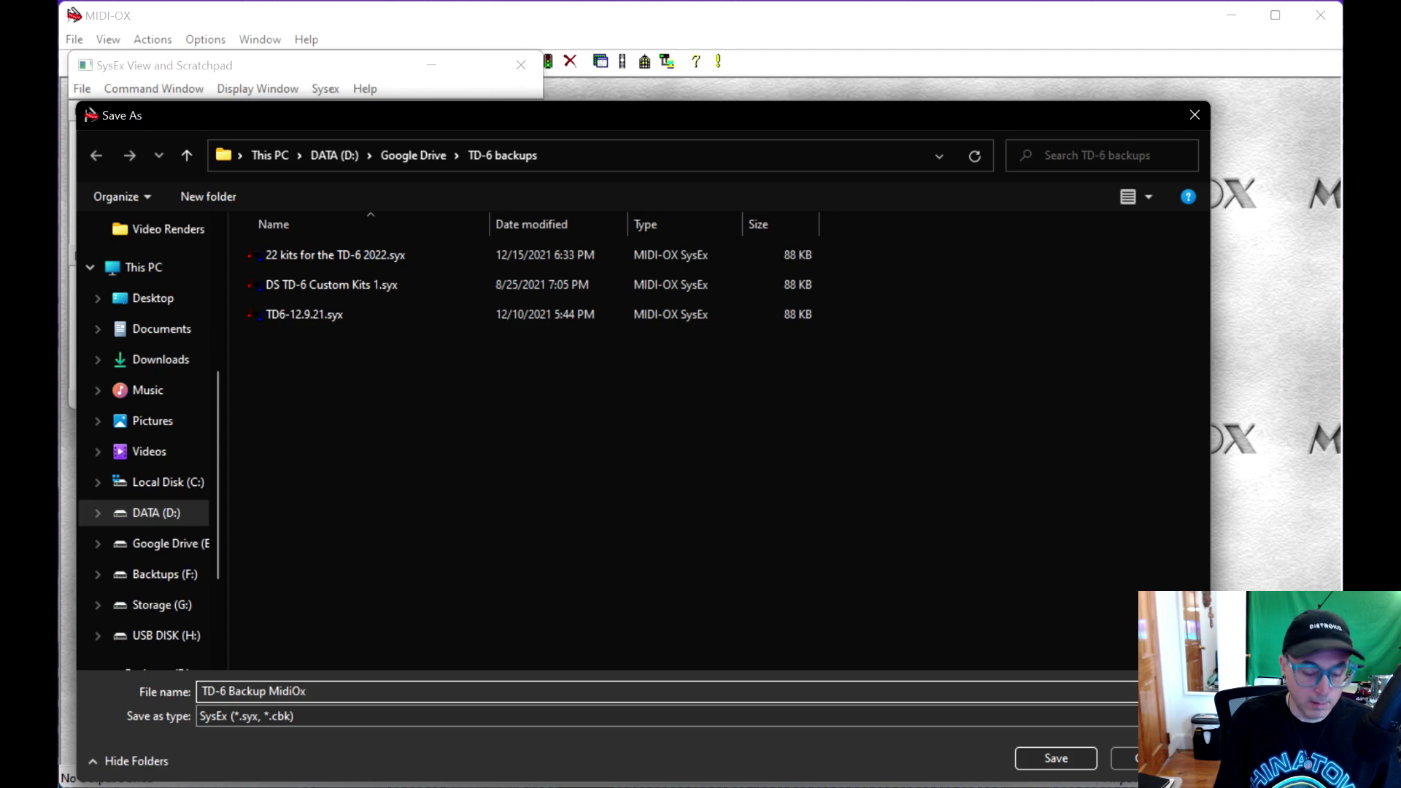
type(" 12")
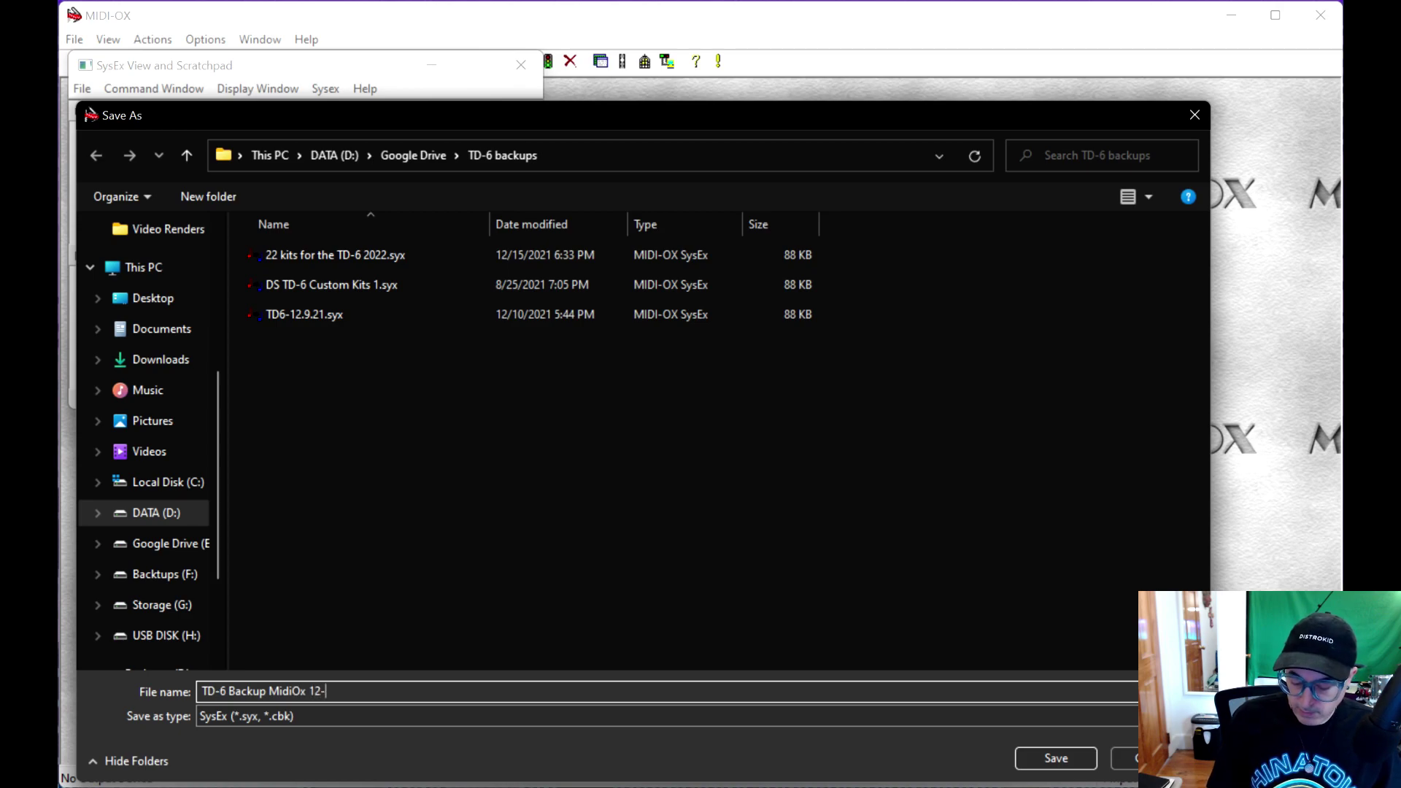
type("-16-21")
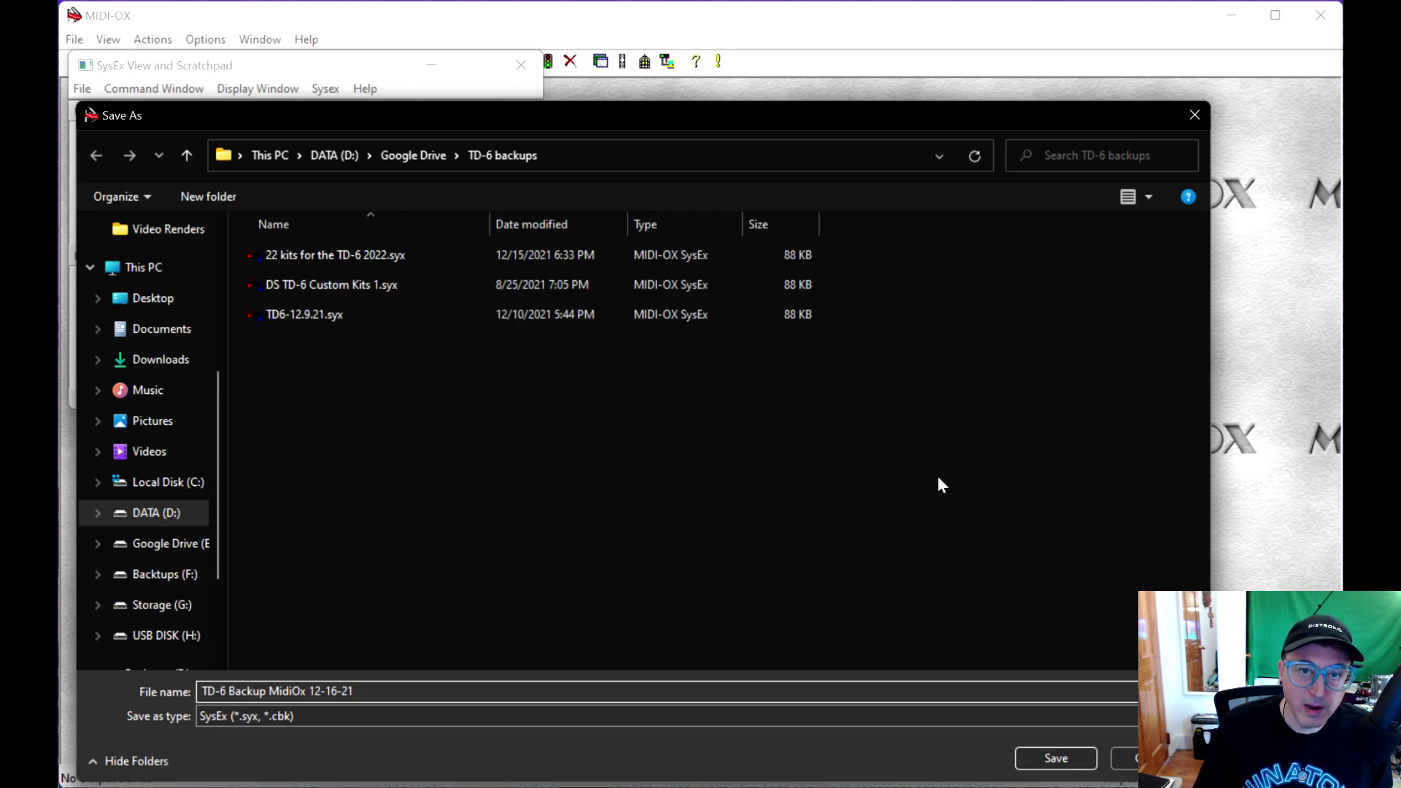
left_click(1061, 760)
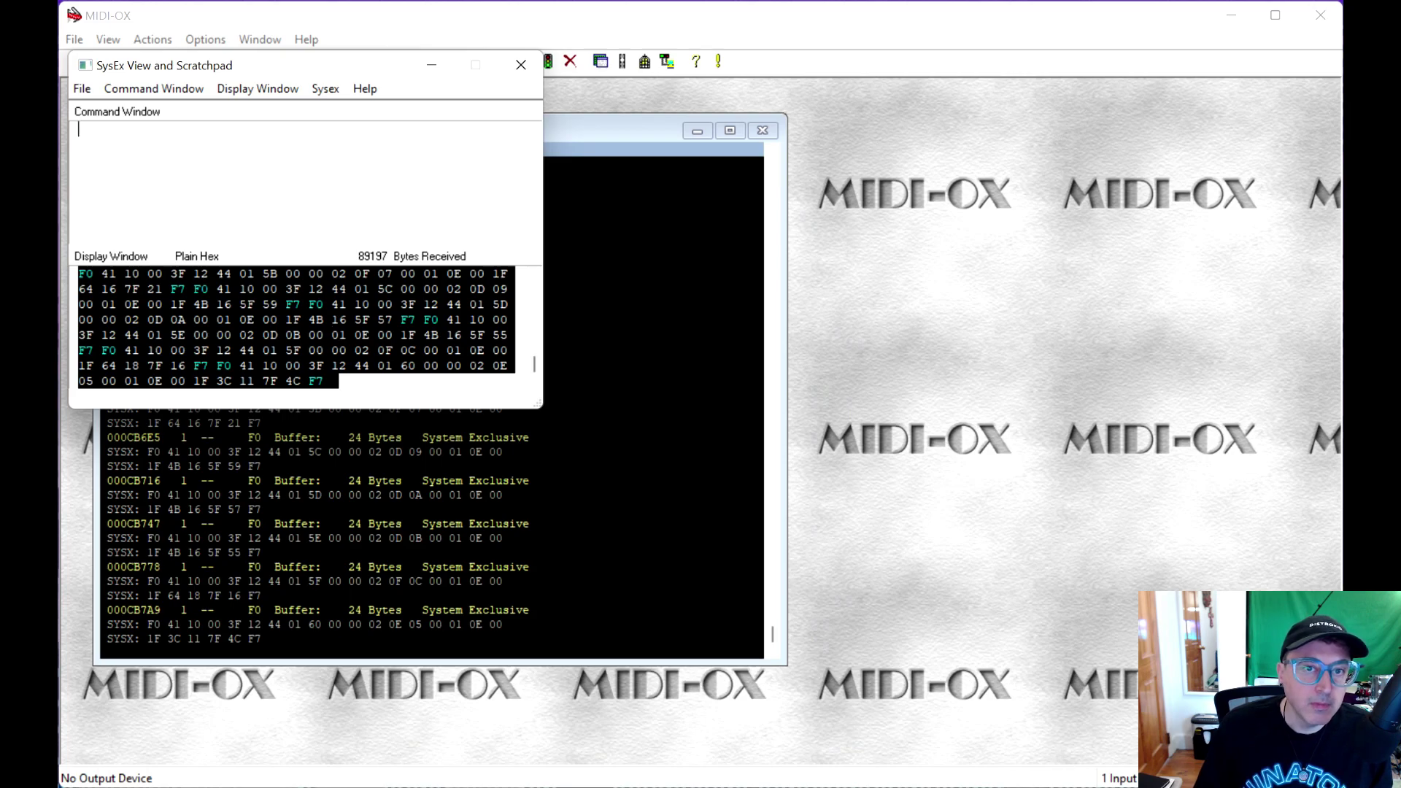
Reopen SysEx View, try Send Sysex File, dismiss the no-output warning, and open MIDI Devices
left_click(521, 65)
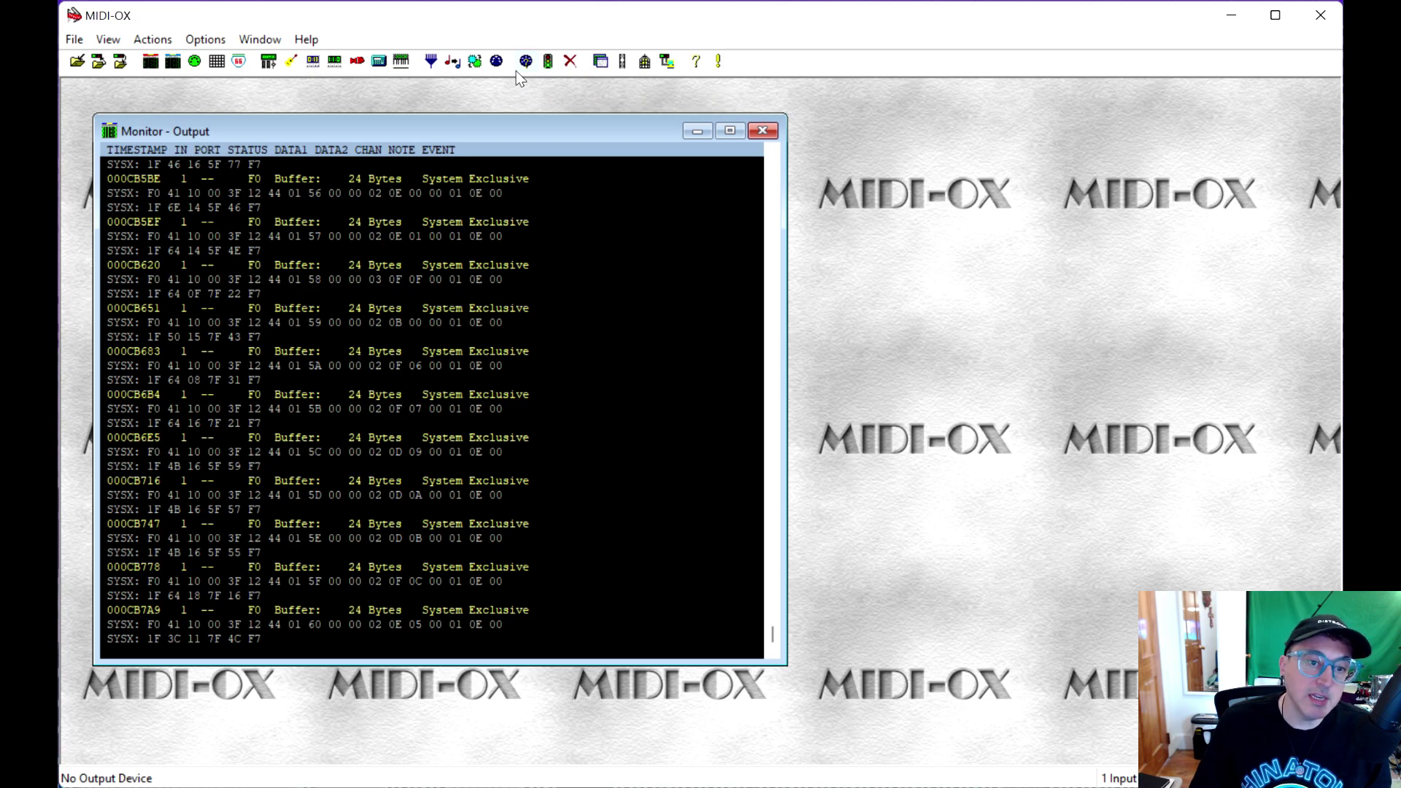
left_click(107, 39)
left_click(120, 86)
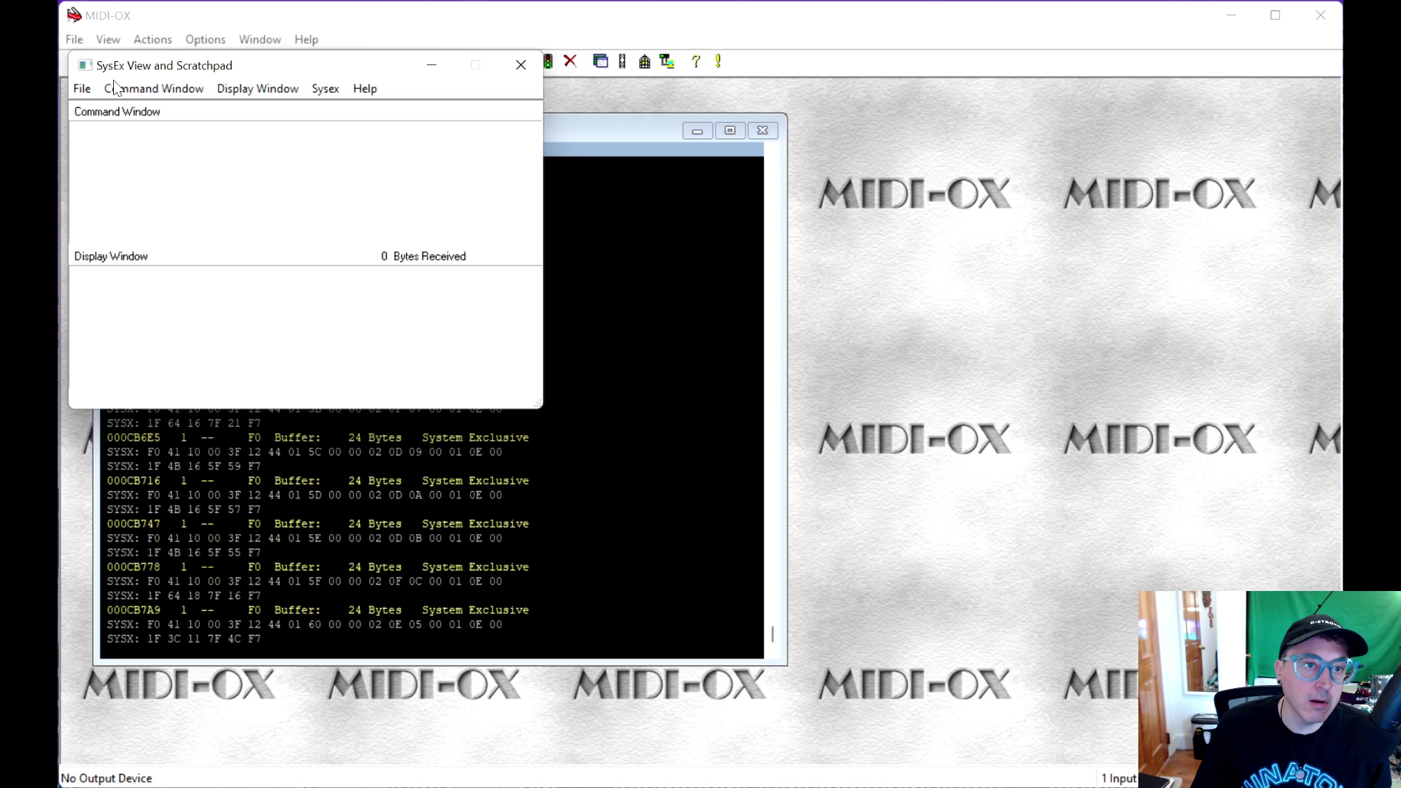
left_click(81, 92)
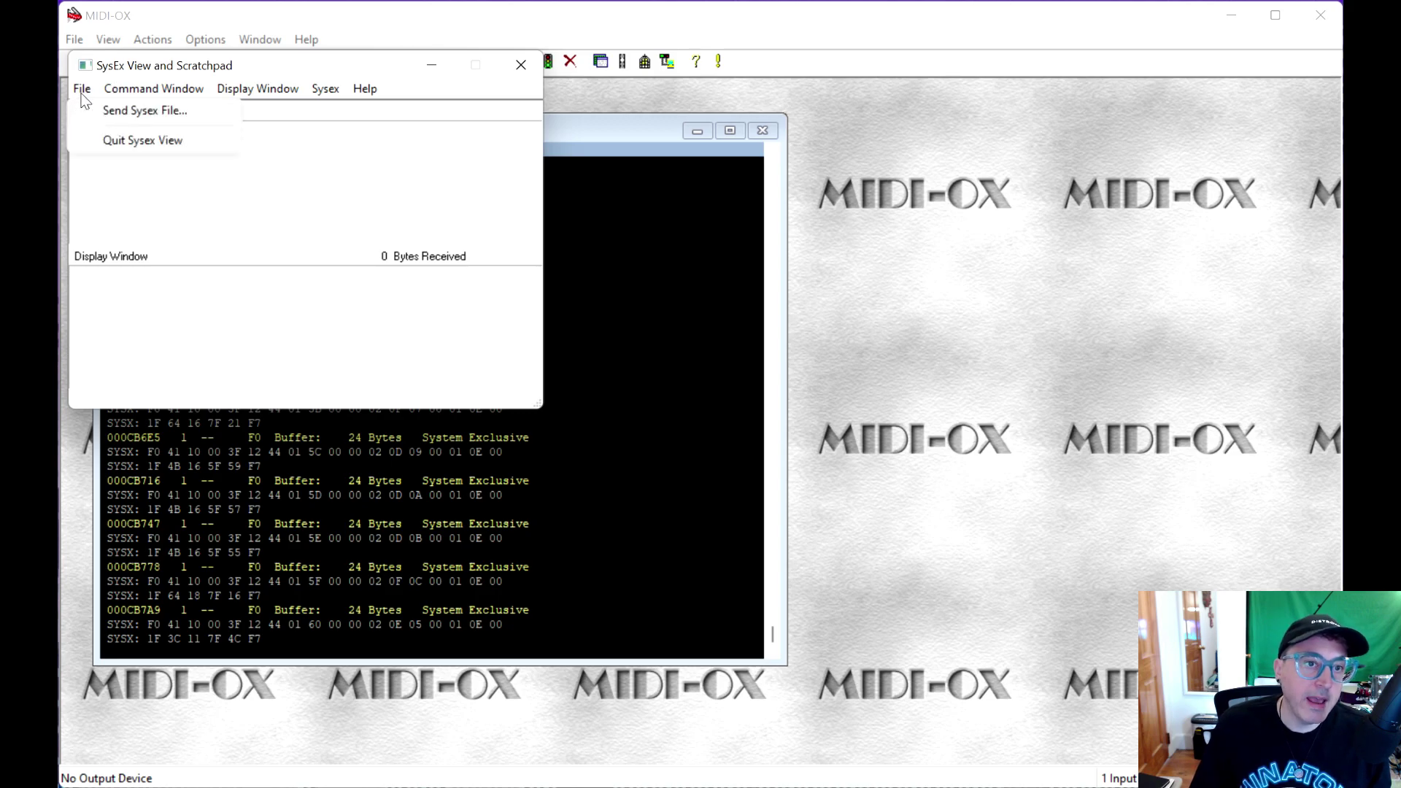
left_click(99, 108)
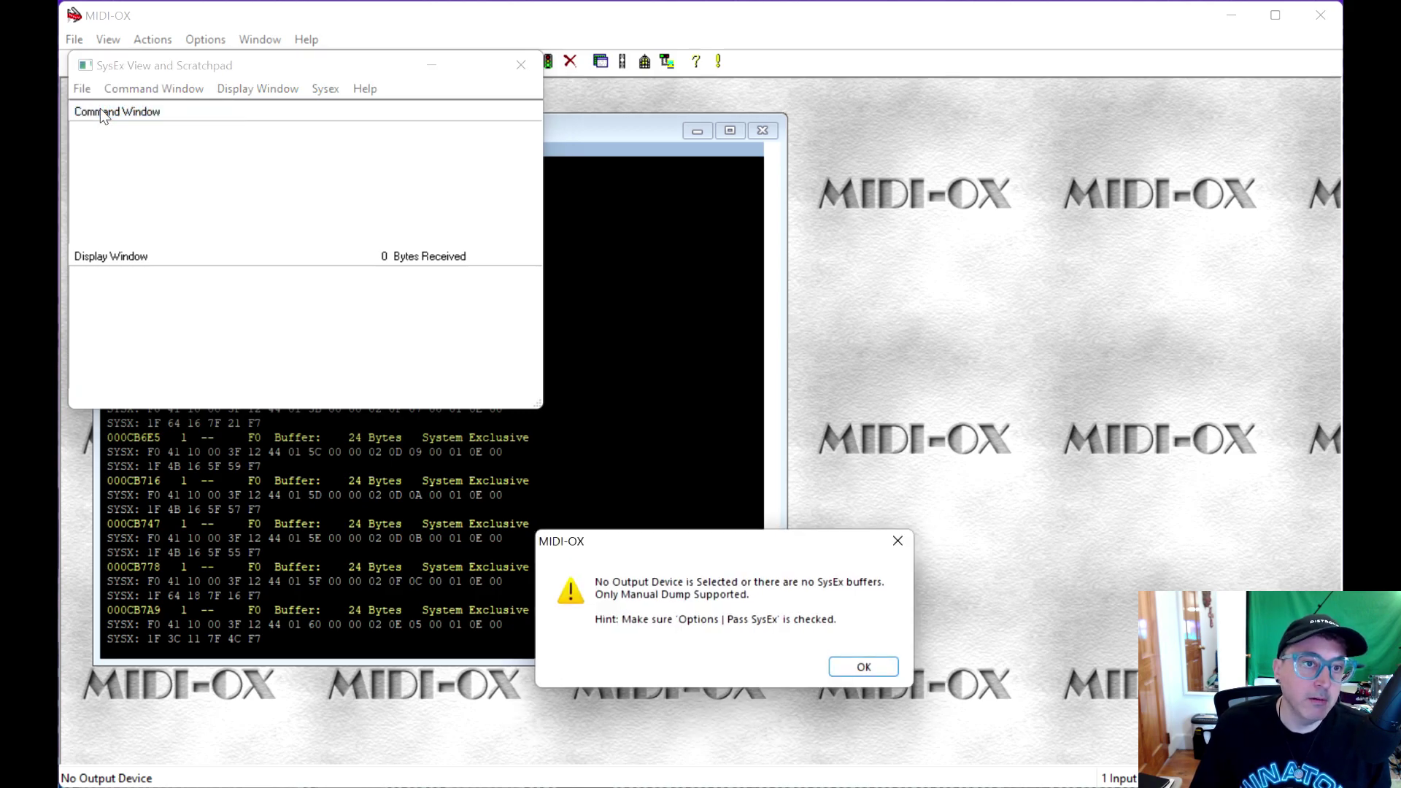
left_click(855, 663)
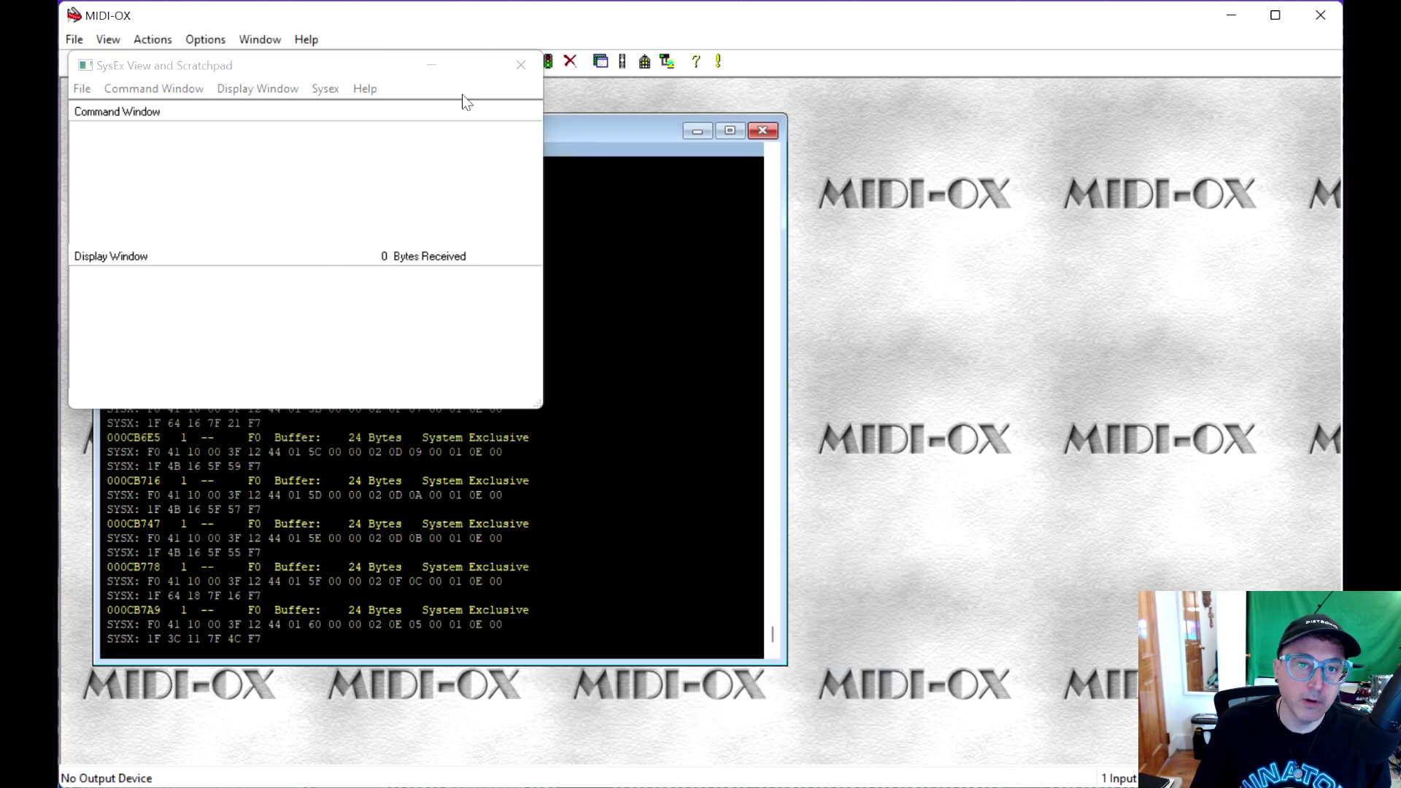
left_click(515, 73)
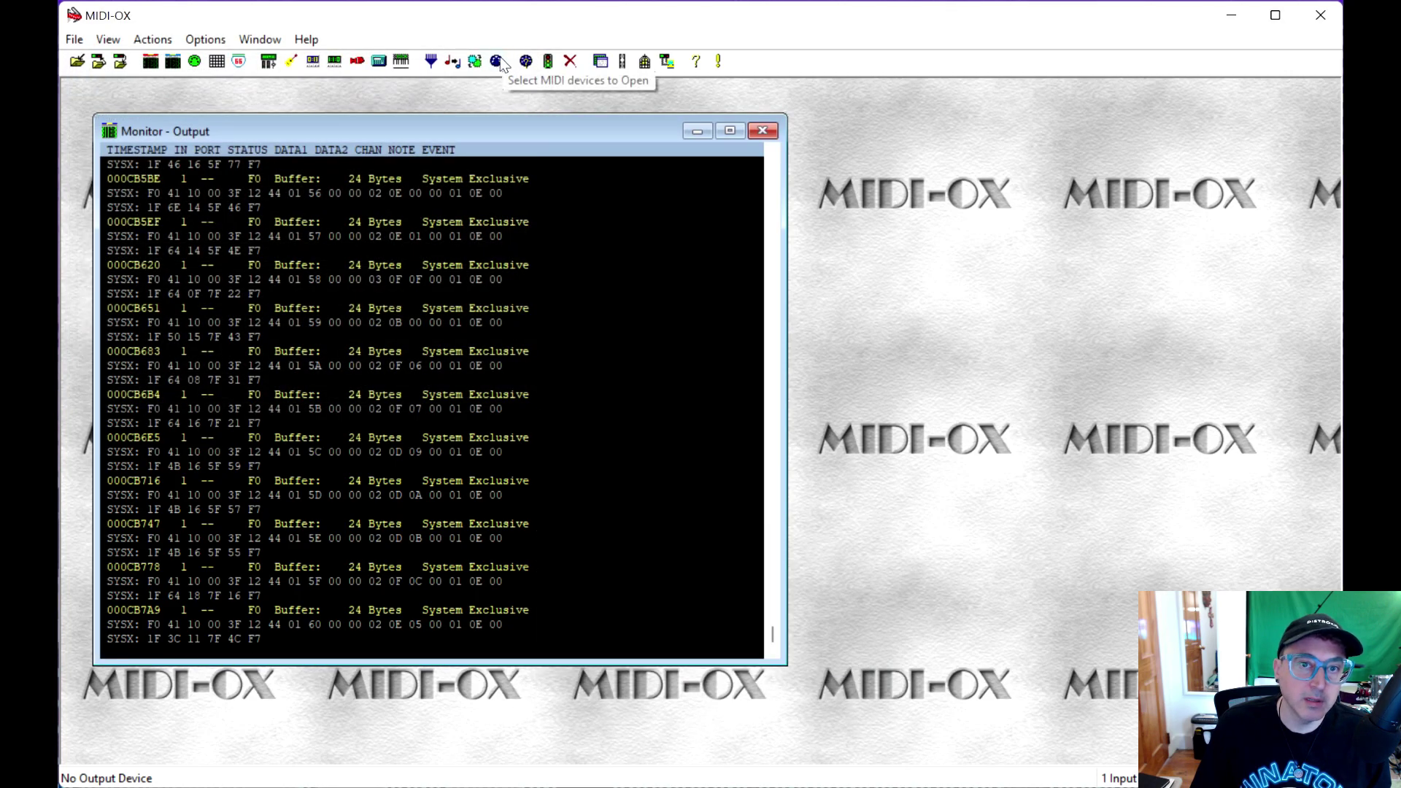
left_click(498, 62)
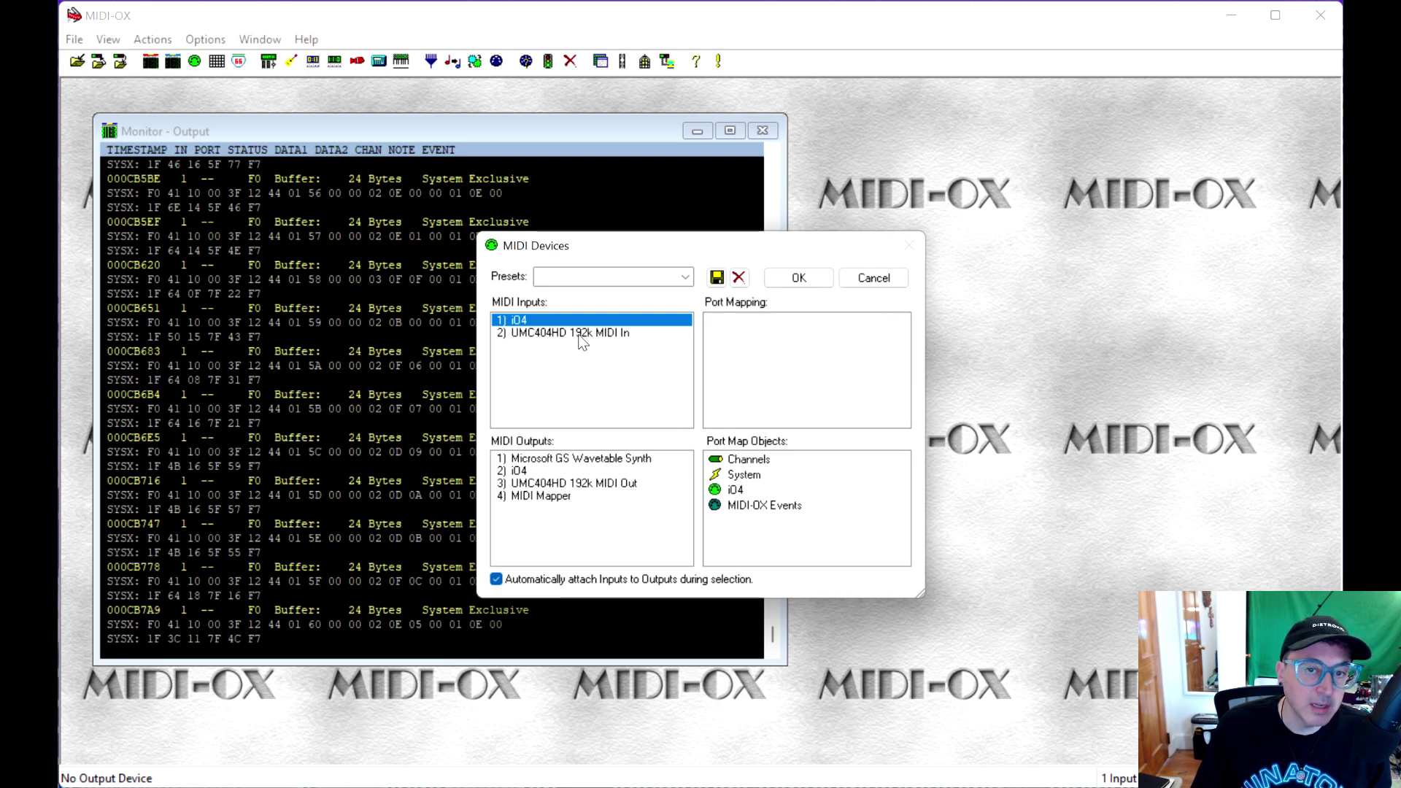
Choose 2) i04 as the MIDI output and Port Map Object, then confirm
left_click(543, 472)
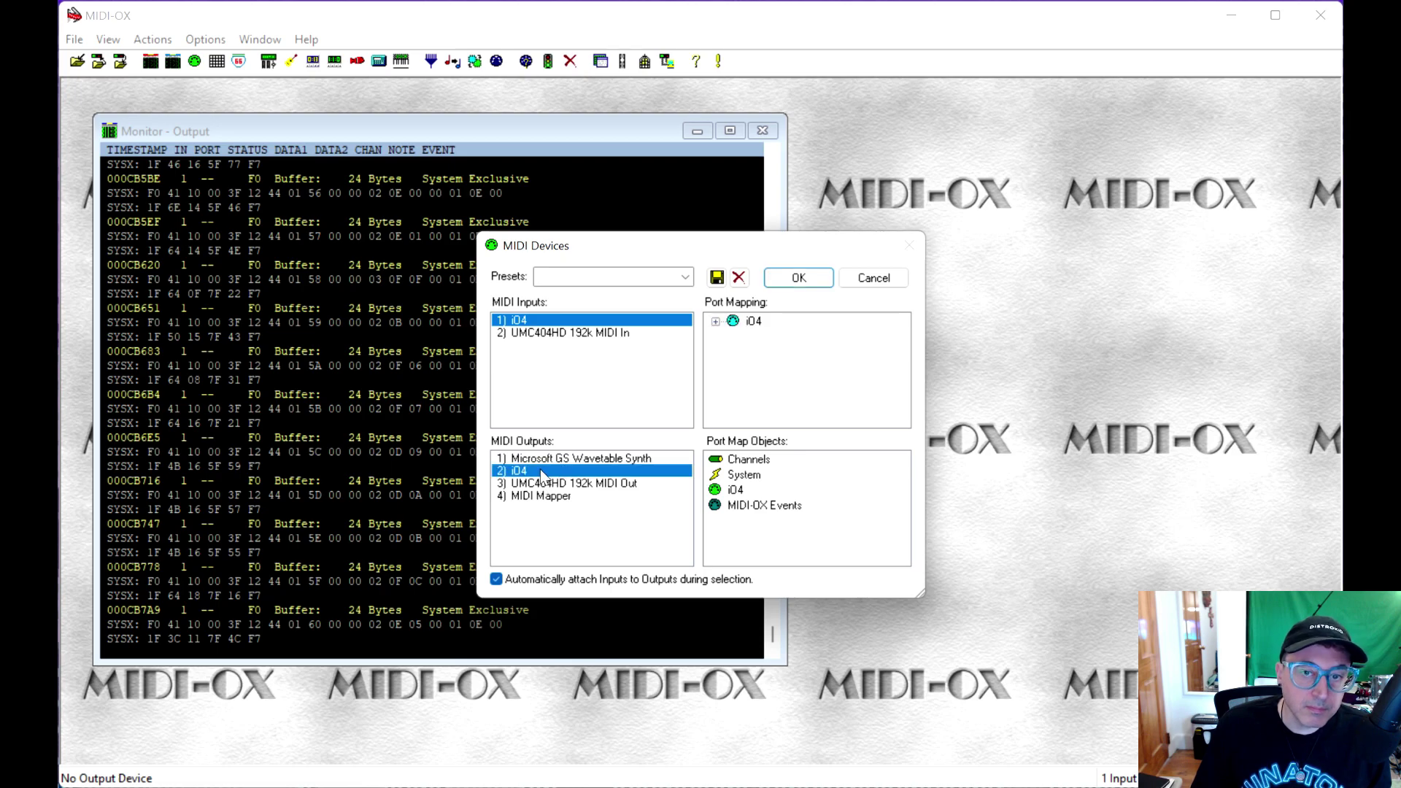
left_click(738, 491)
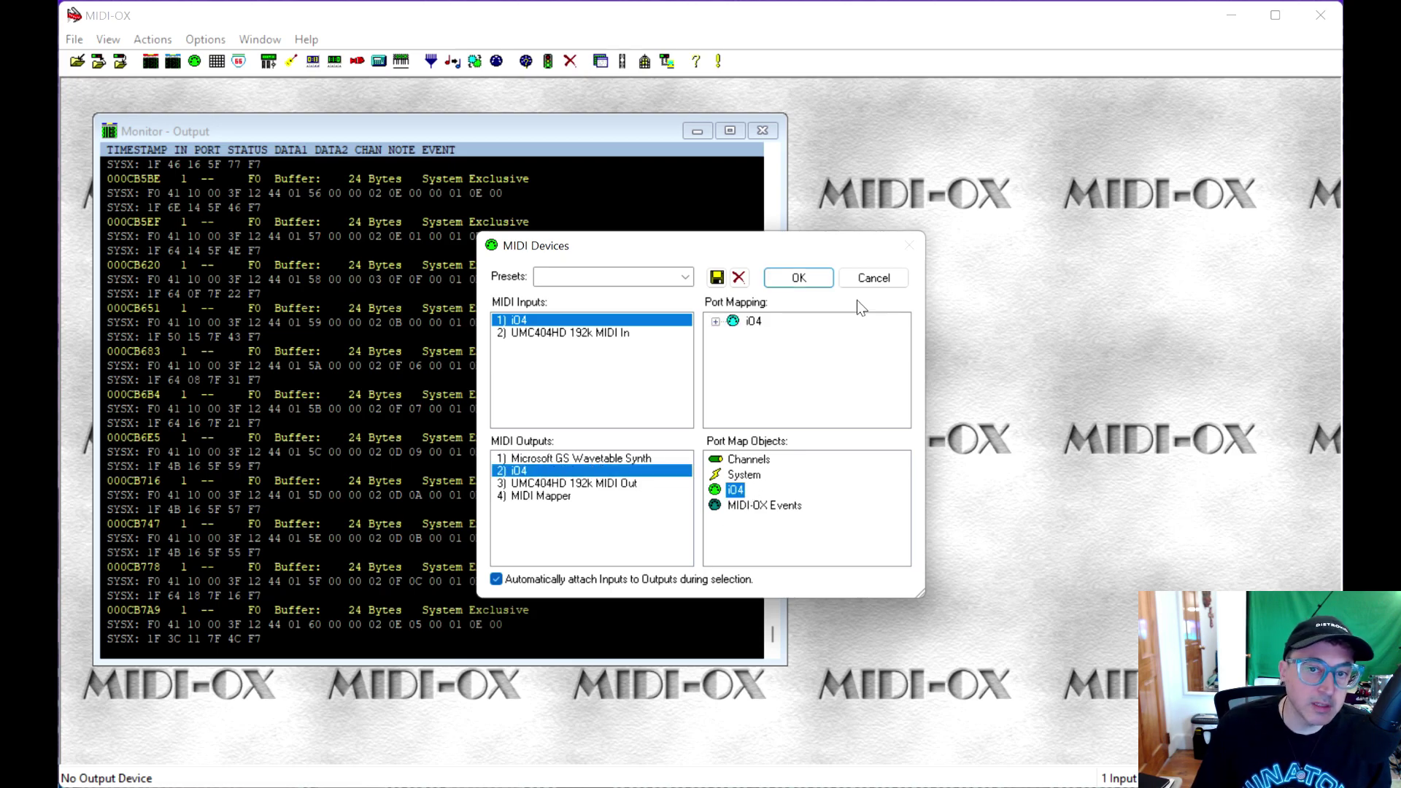
left_click(812, 281)
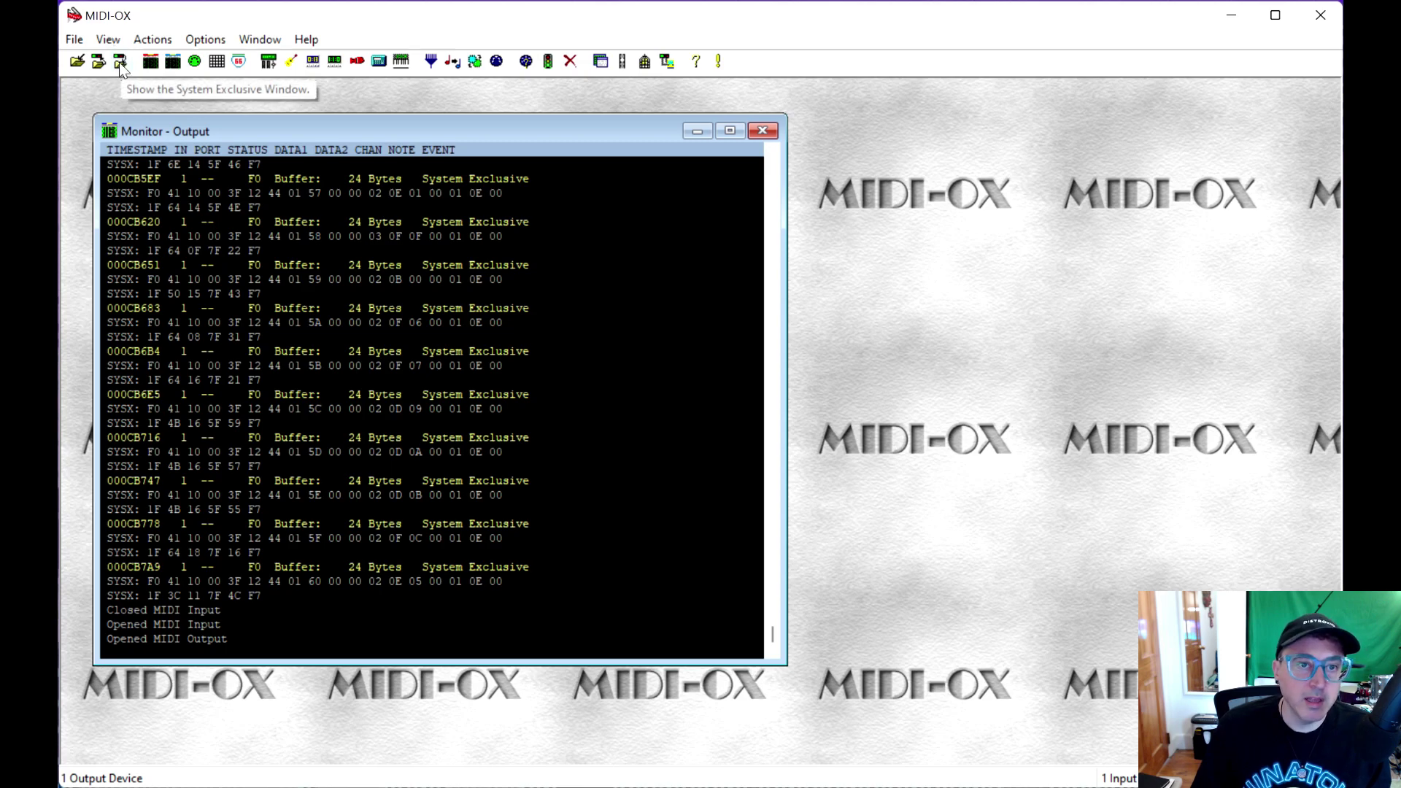
Send TD-6 Backup MidiOx 12-16-21.syx from the SysEx window and watch the monitor's outgoing data
left_click(121, 62)
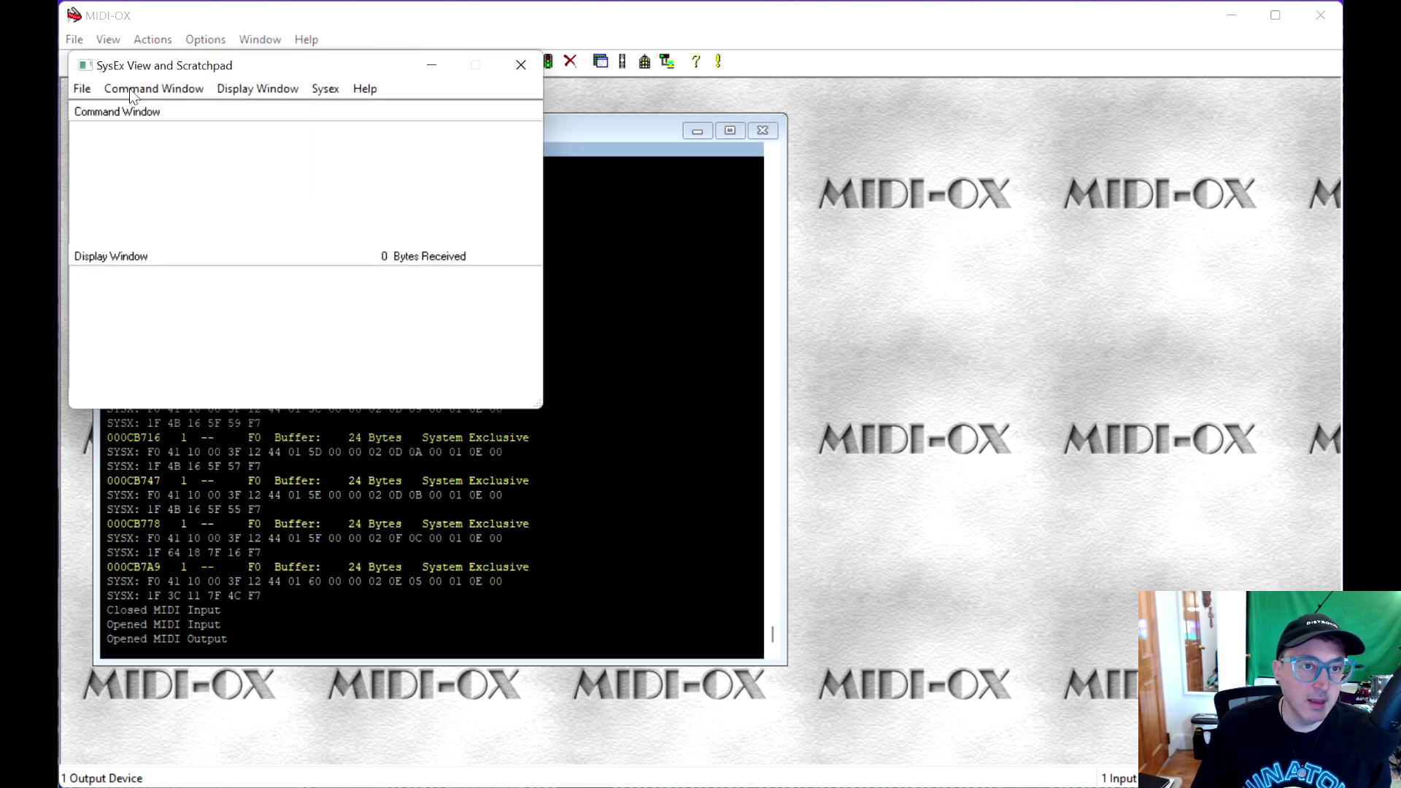
left_click(79, 88)
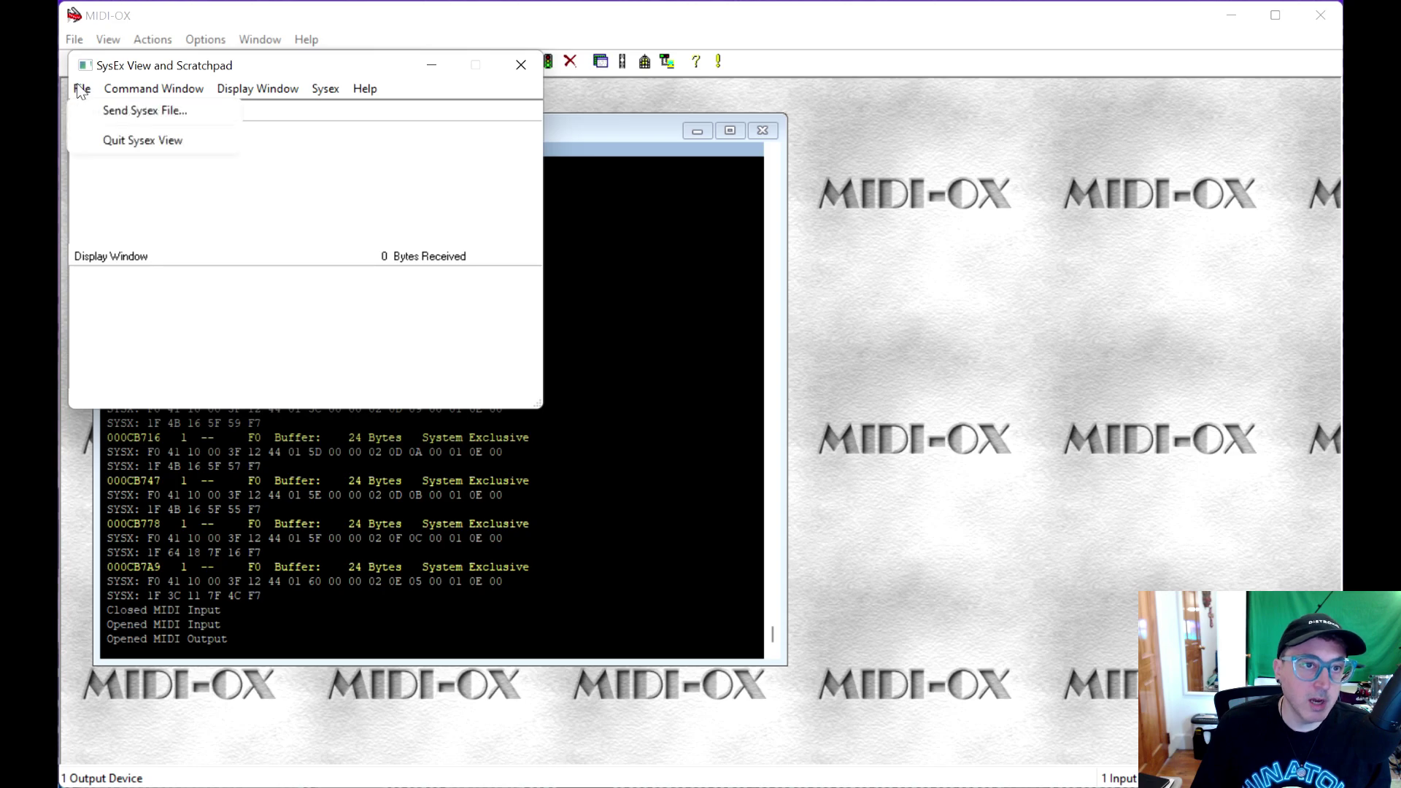
left_click(109, 113)
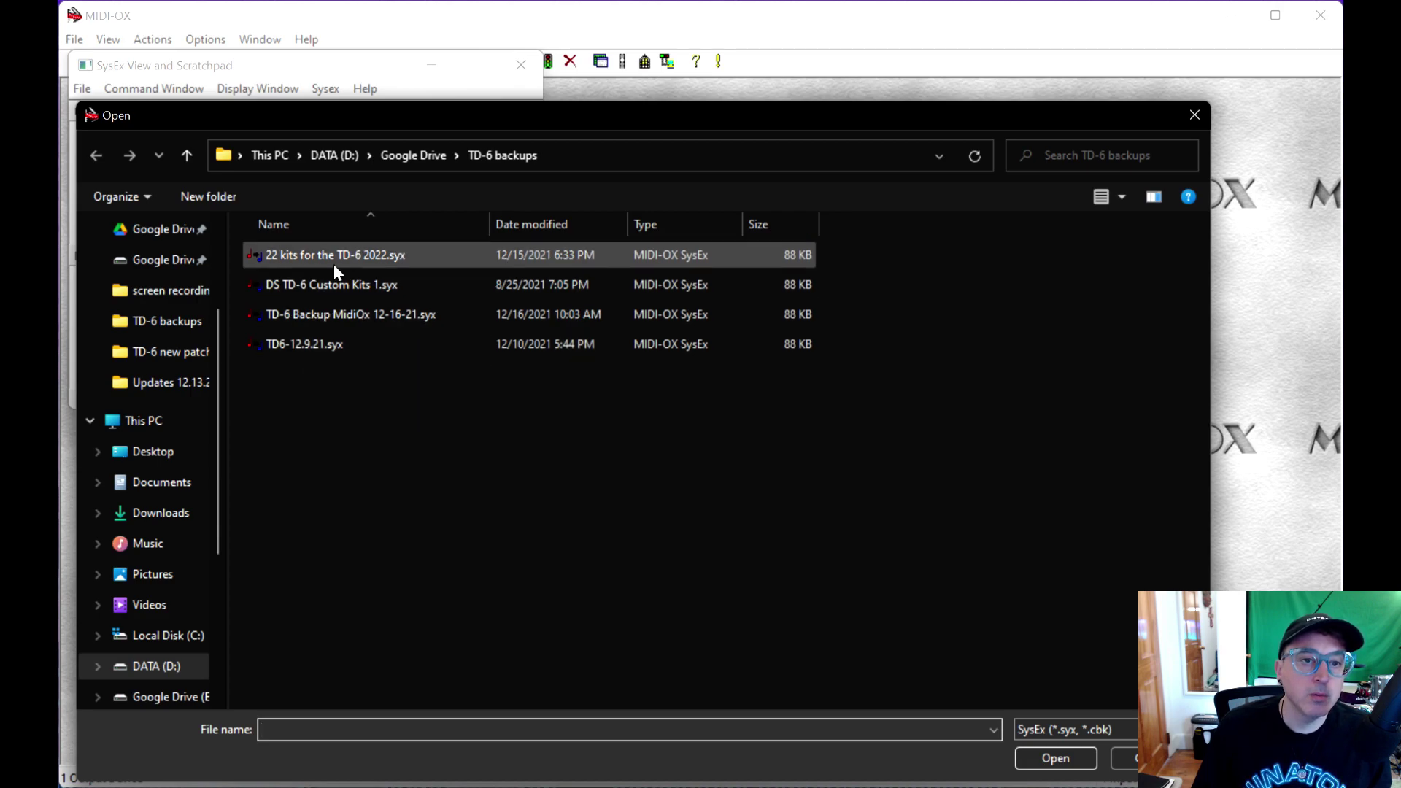
left_click(335, 312)
left_click(1066, 755)
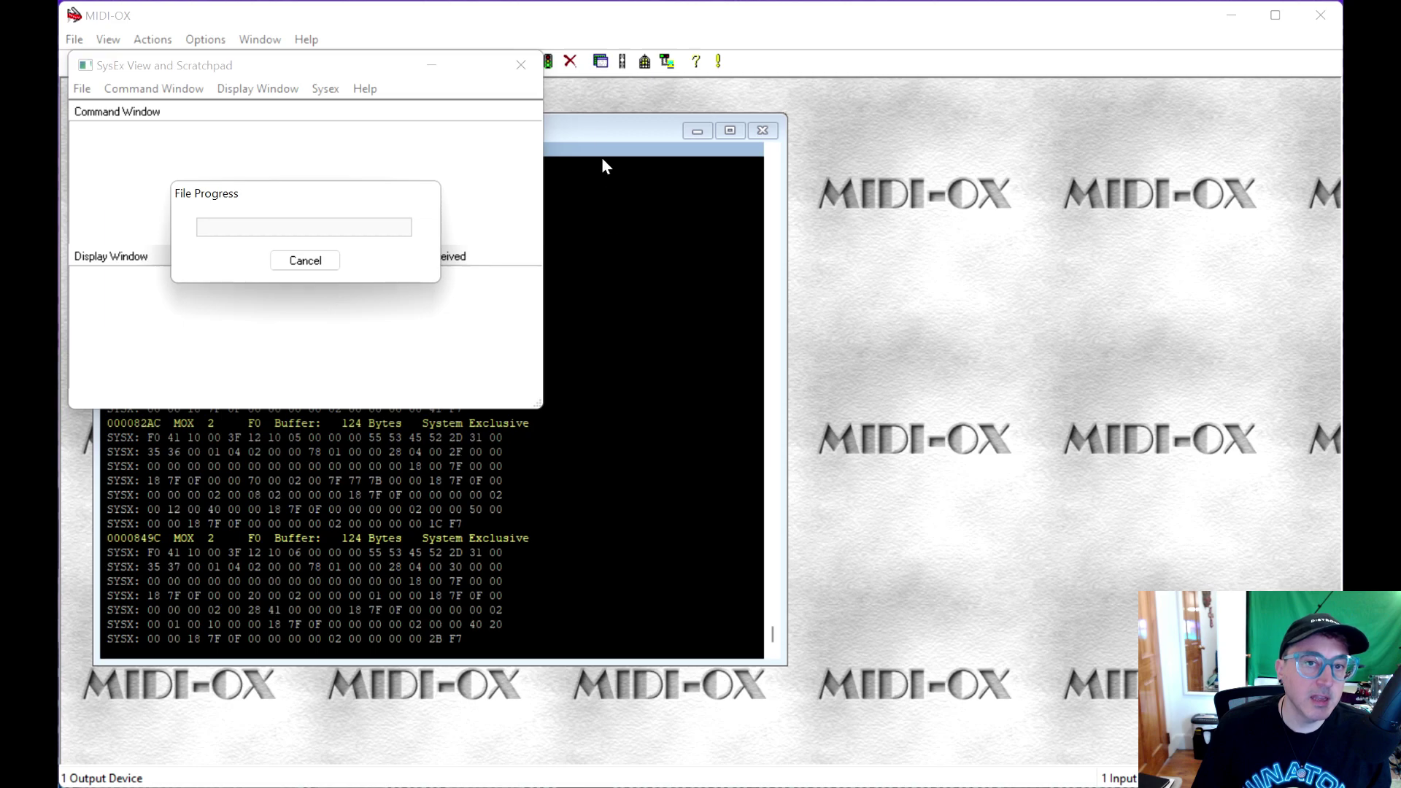
left_click_drag(595, 134, 706, 210)
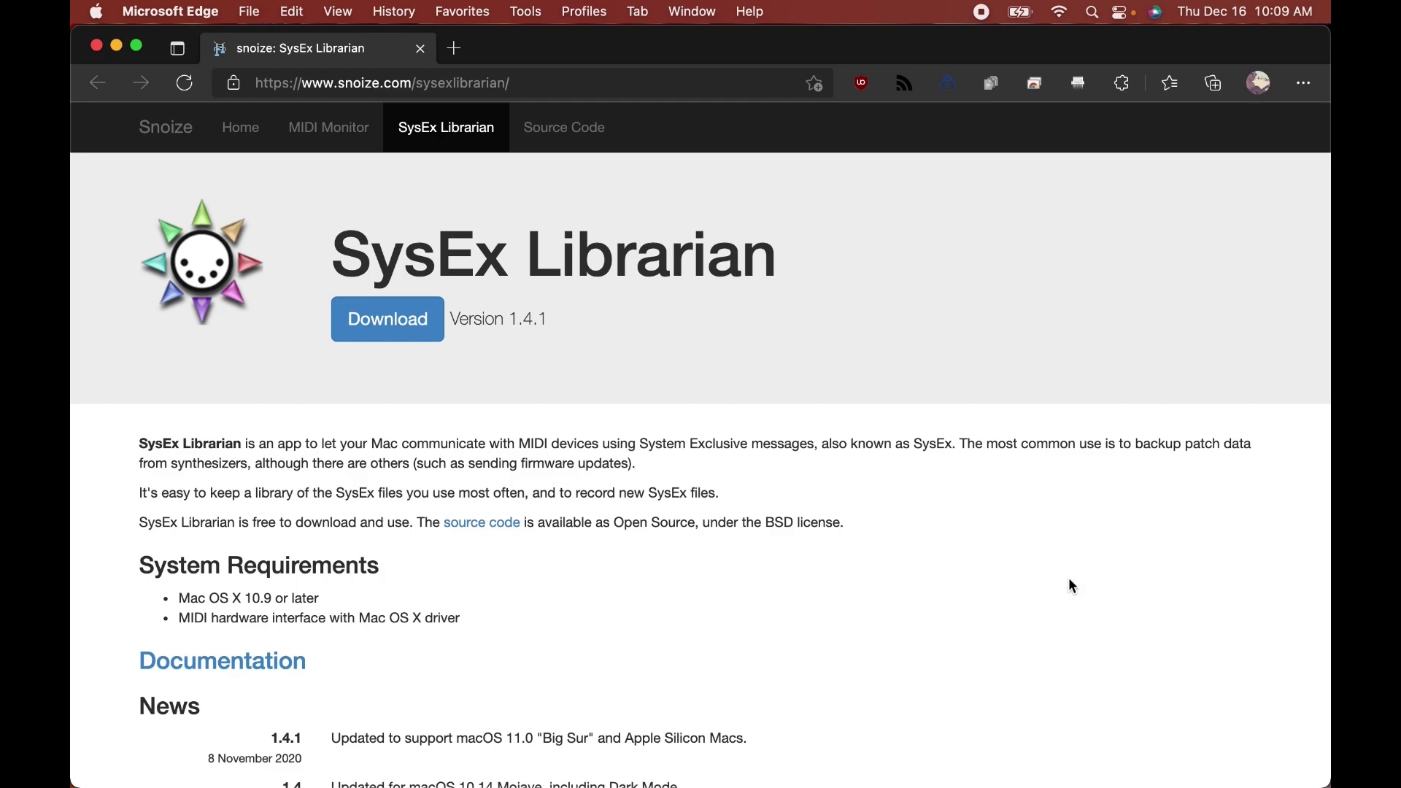
Scroll through the snoize SysEx Librarian 1.4.1 download page, then bring up Spotlight search
scroll(1071, 586, "down", 3)
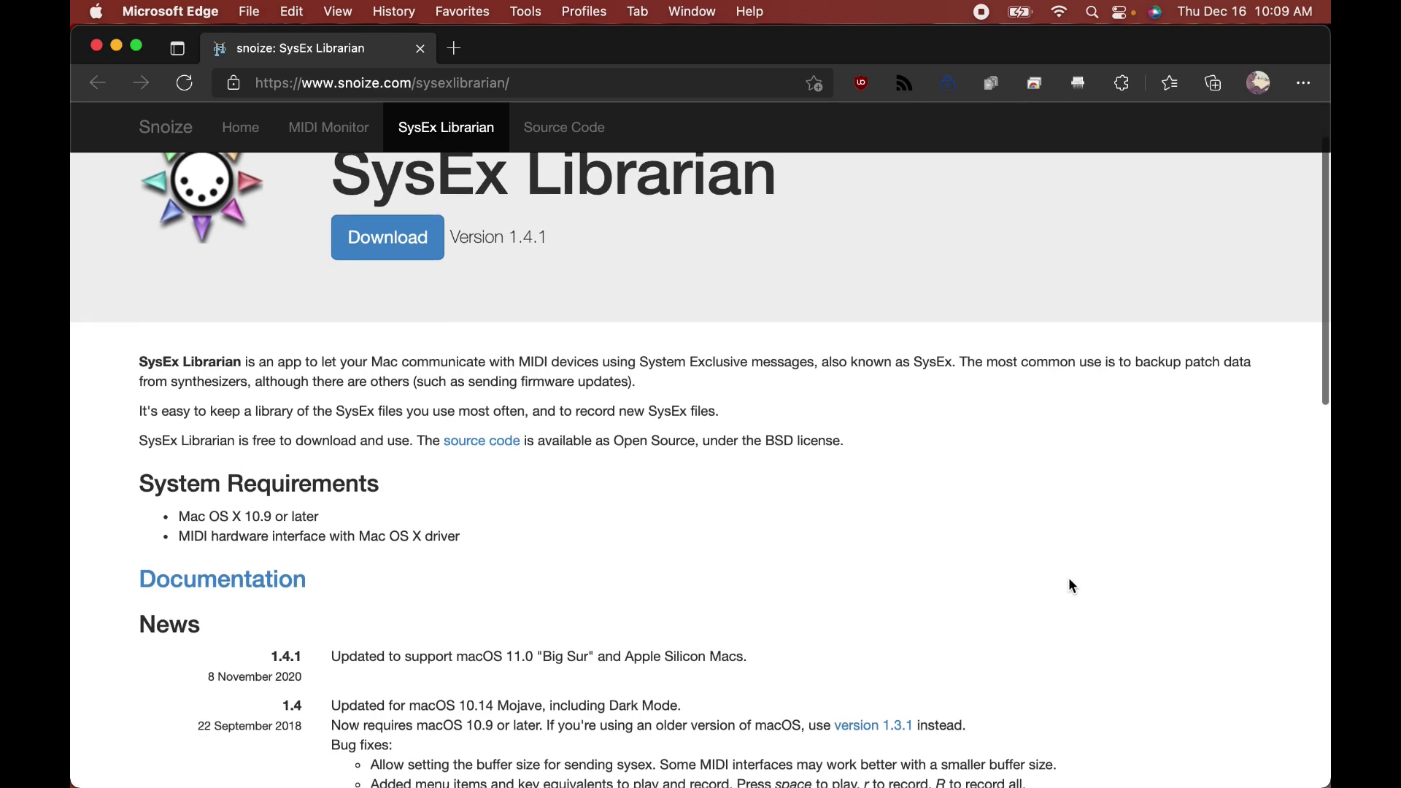
scroll(1069, 581, "up", 3)
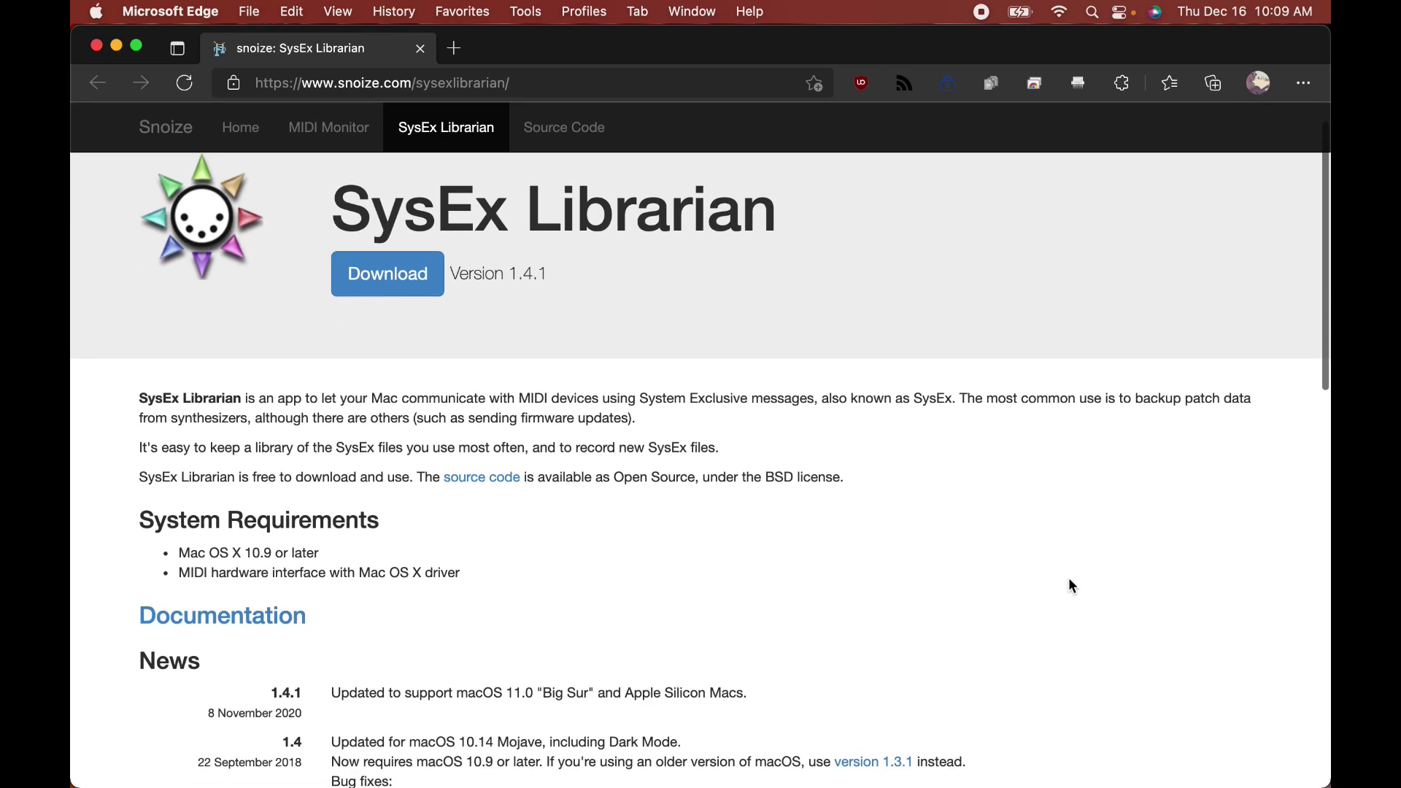
scroll(1071, 586, "up", 2)
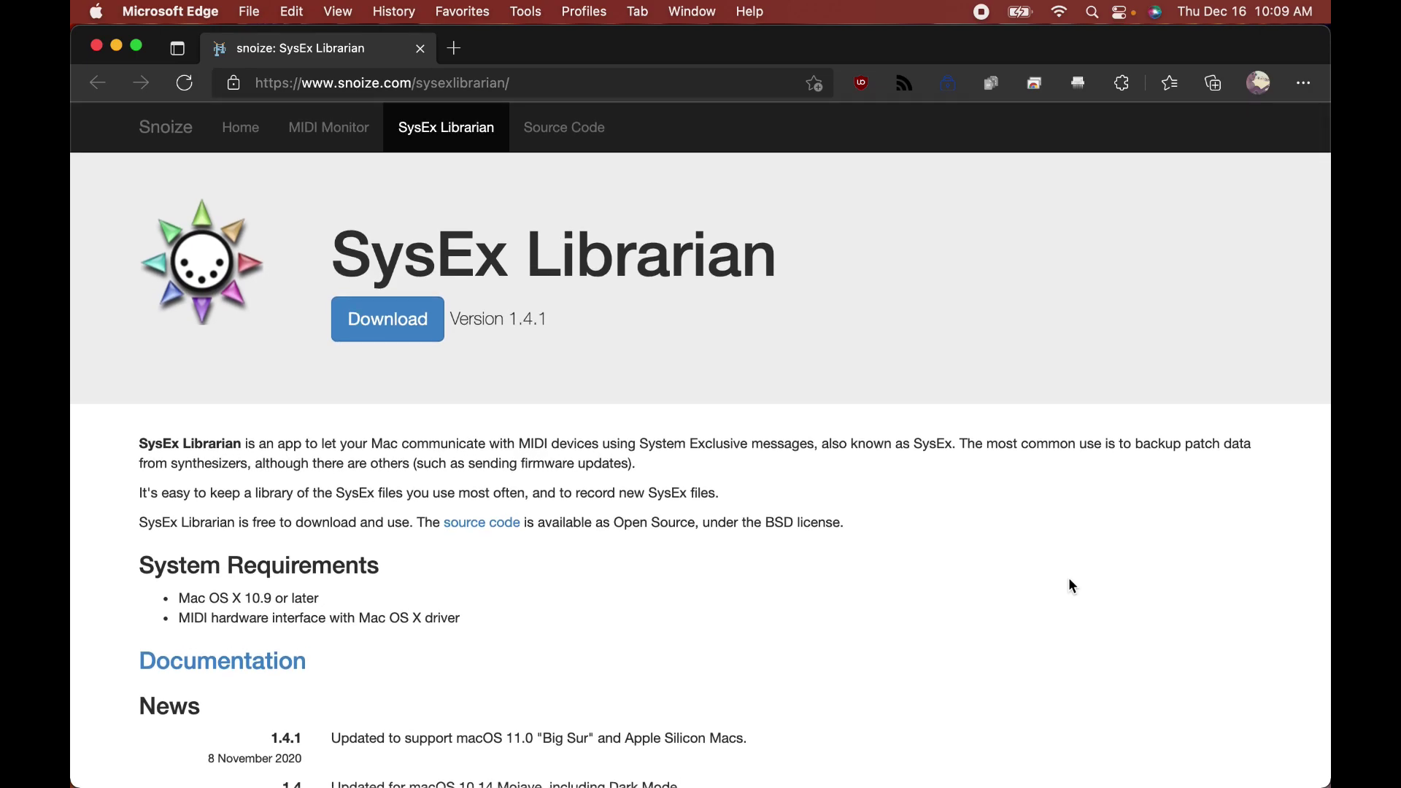
key("super+space")
Launch SysEx Librarian from Spotlight with 'sy' and set updates to check automatically
type("sy")
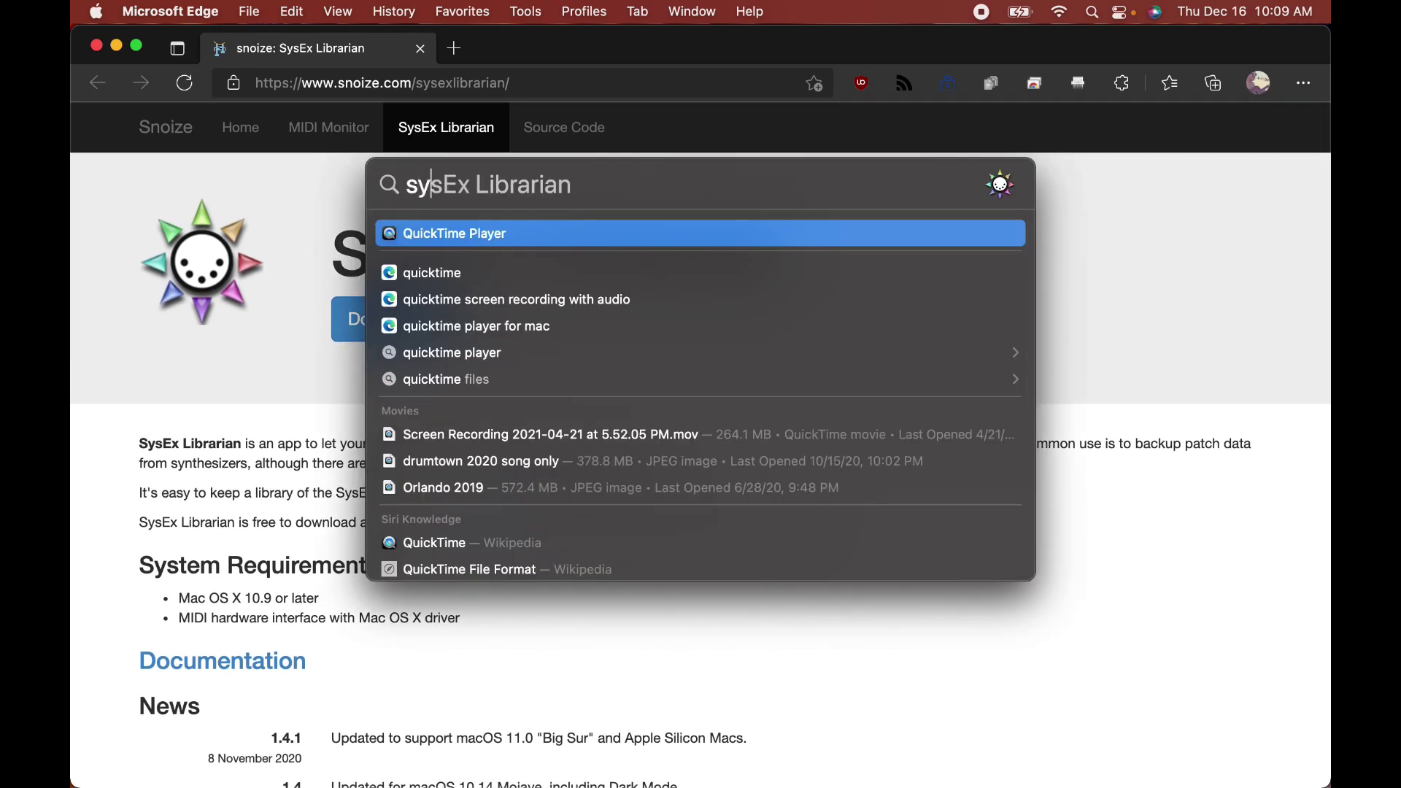
key("Return")
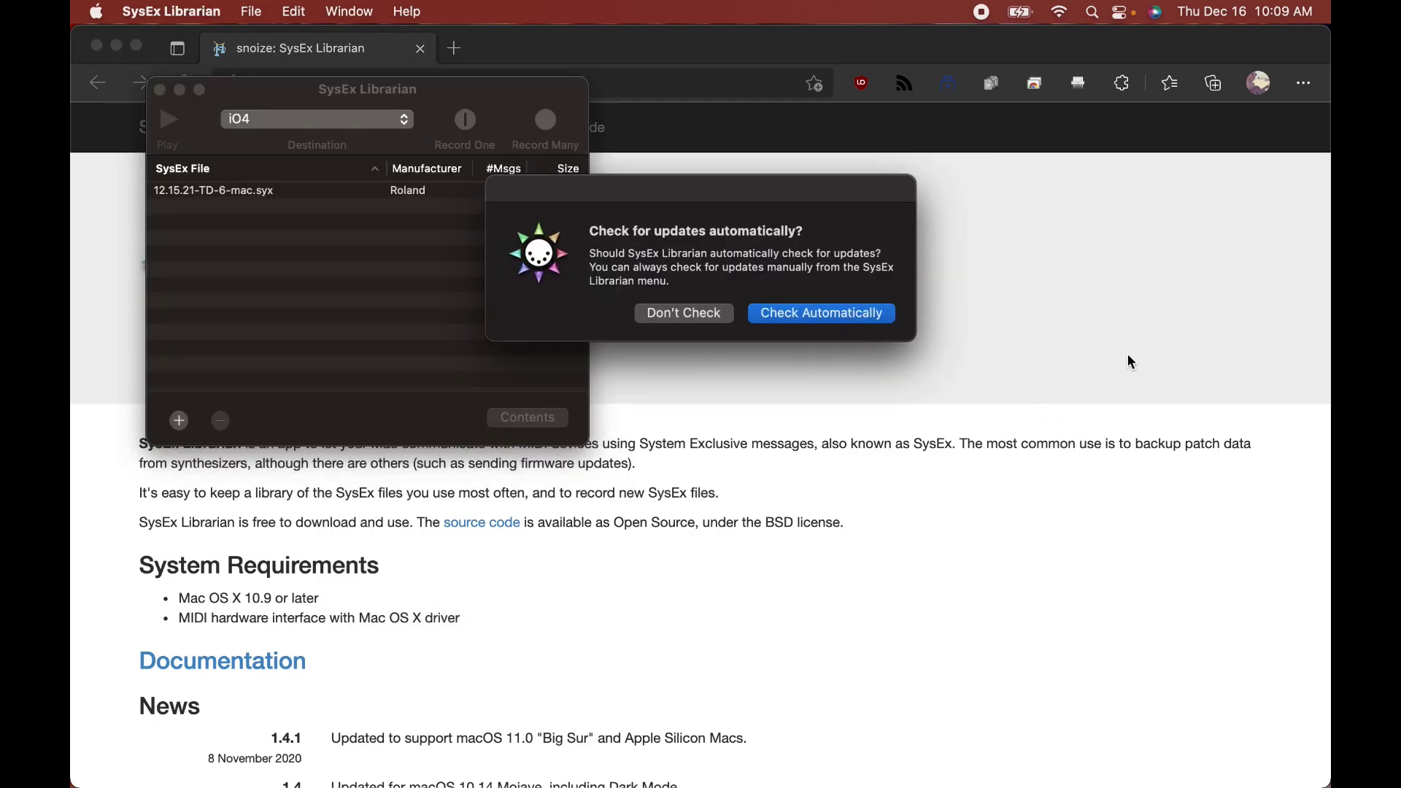
left_click(826, 318)
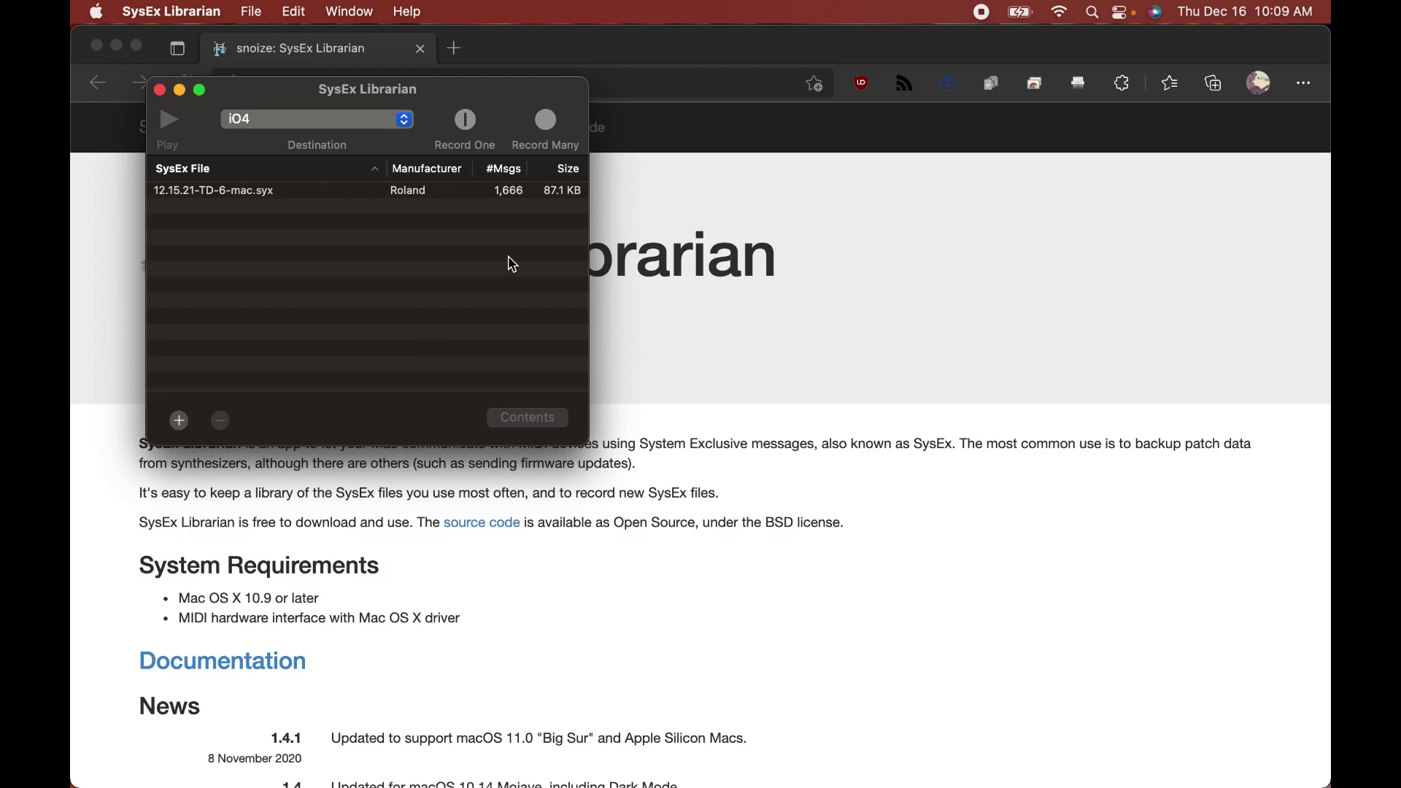
left_click(547, 126)
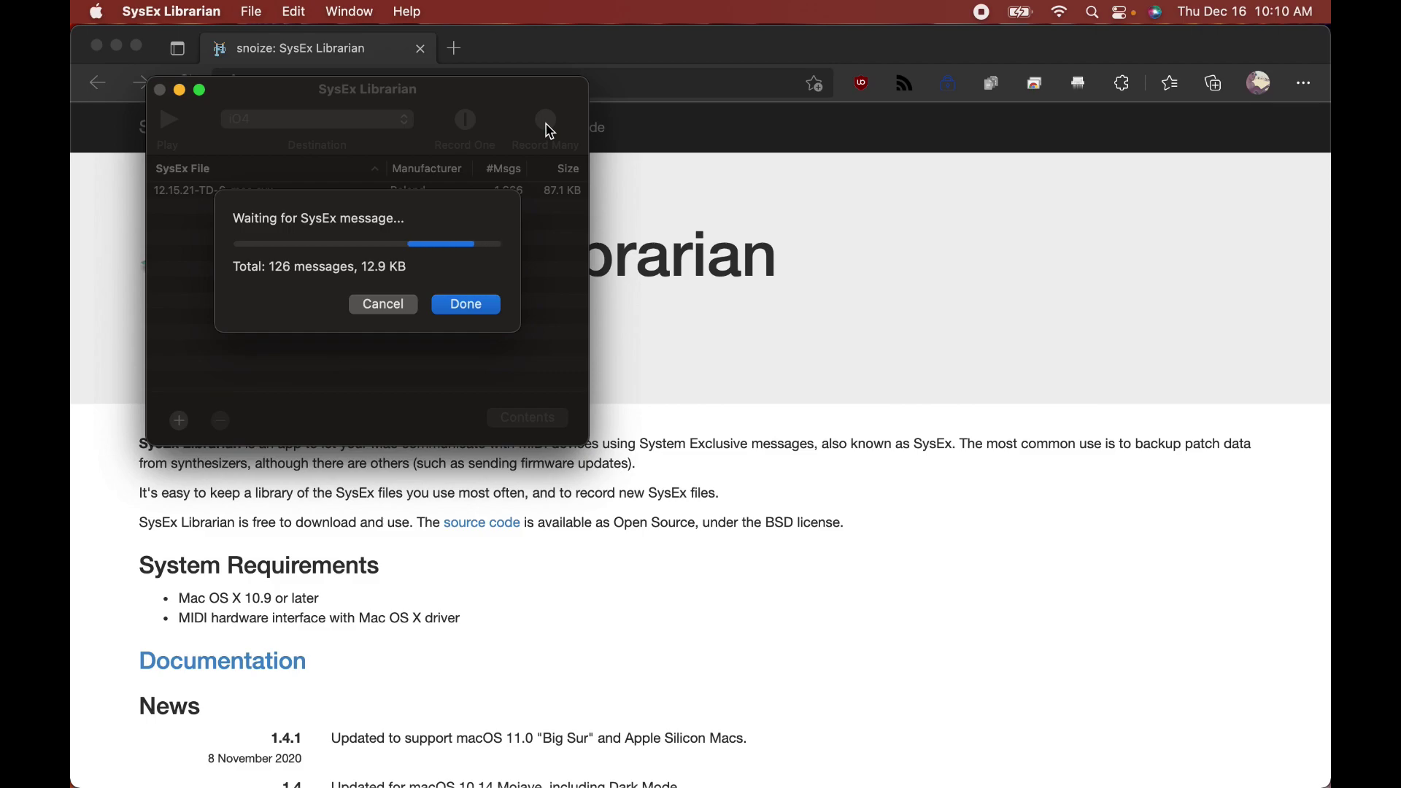
left_click(390, 310)
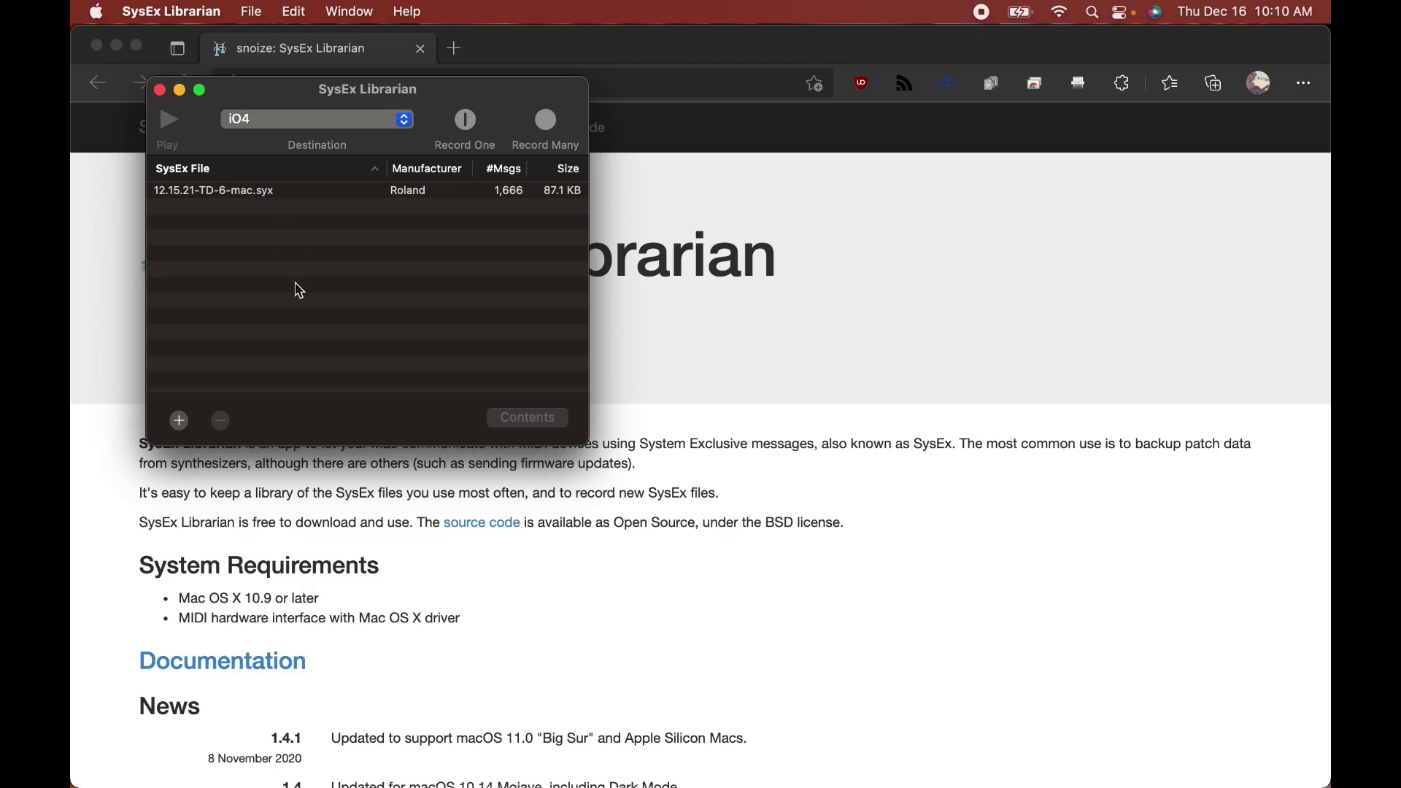
Play 12.15.21-TD-6-mac.syx to iO4, then cancel the transfer at 11.1 KB
left_click(270, 198)
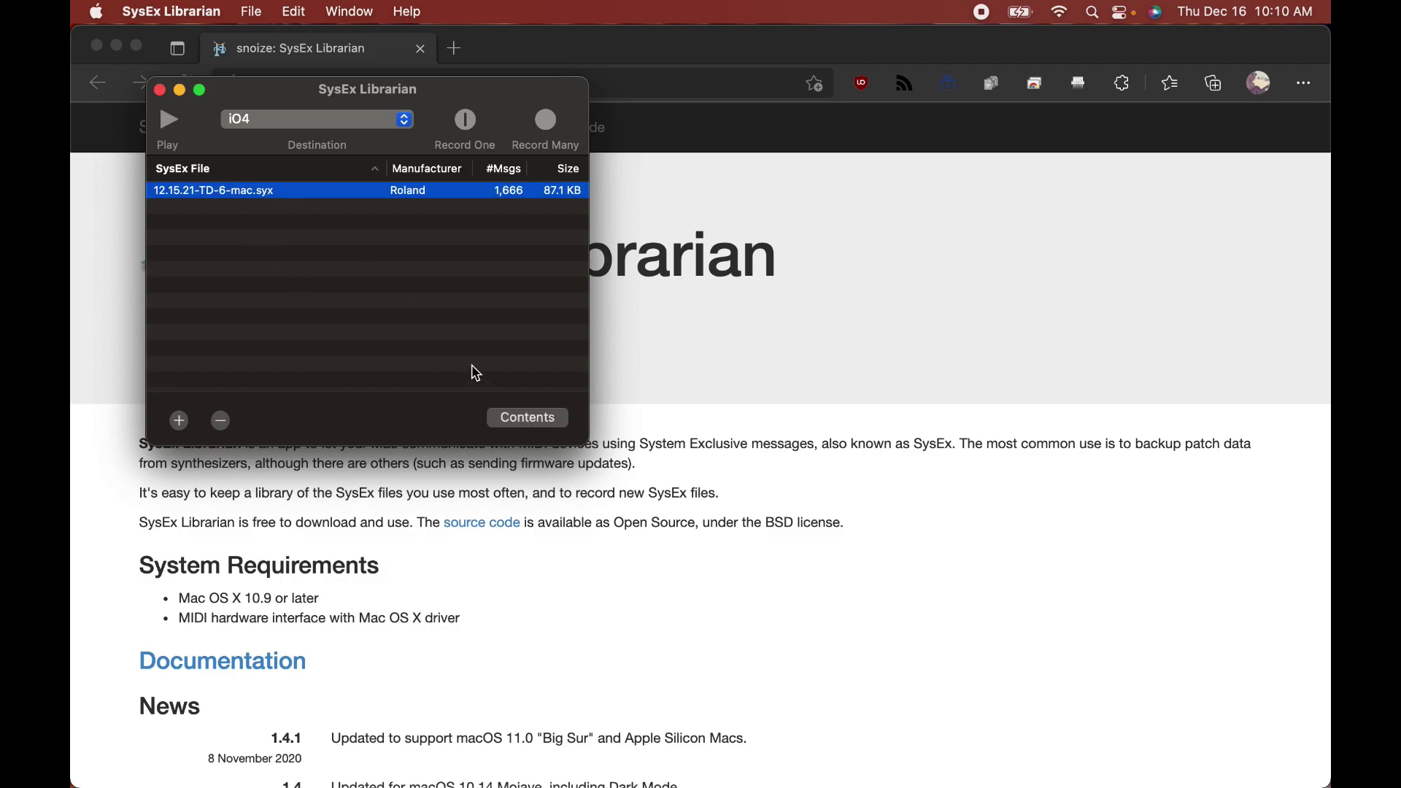
left_click(202, 186)
left_click(335, 251)
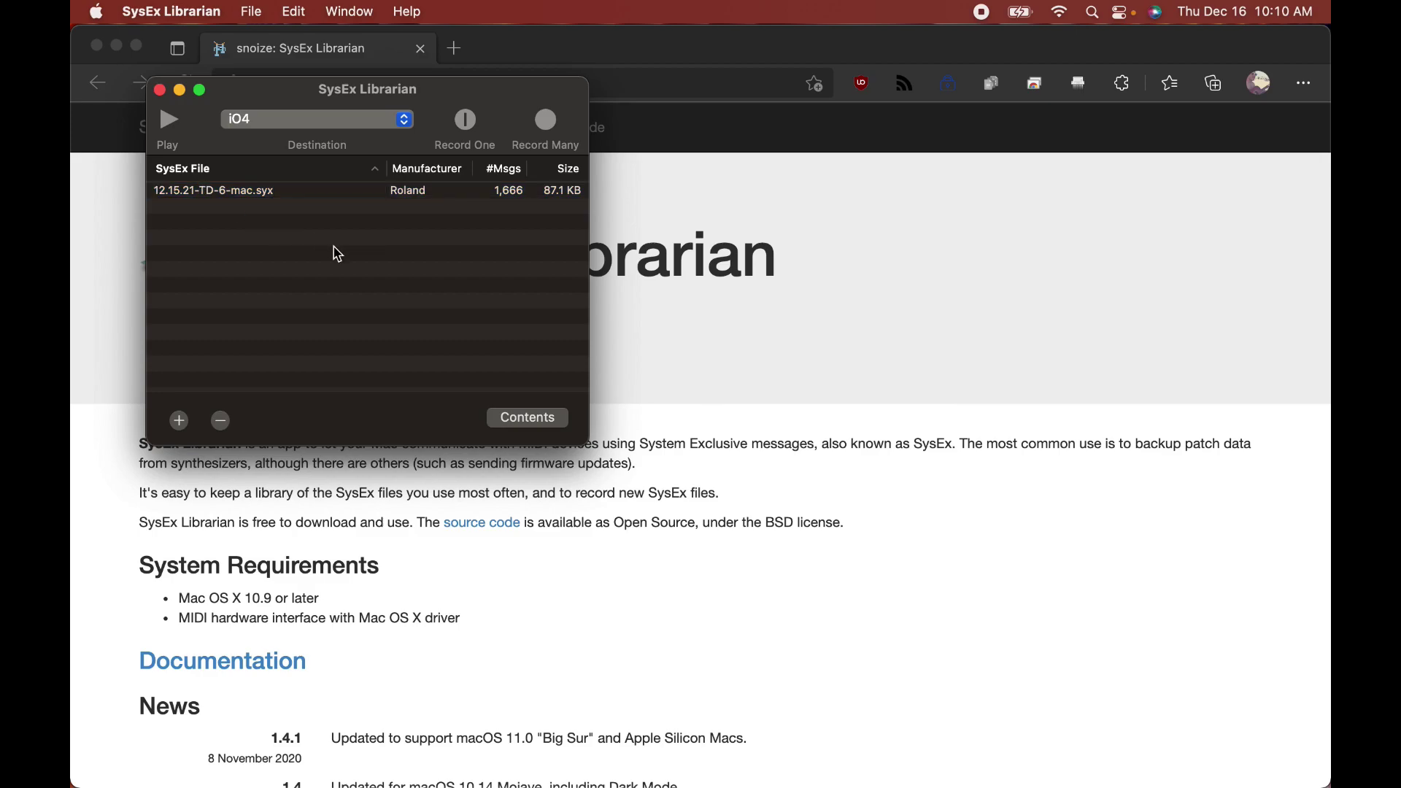
double_click(276, 201)
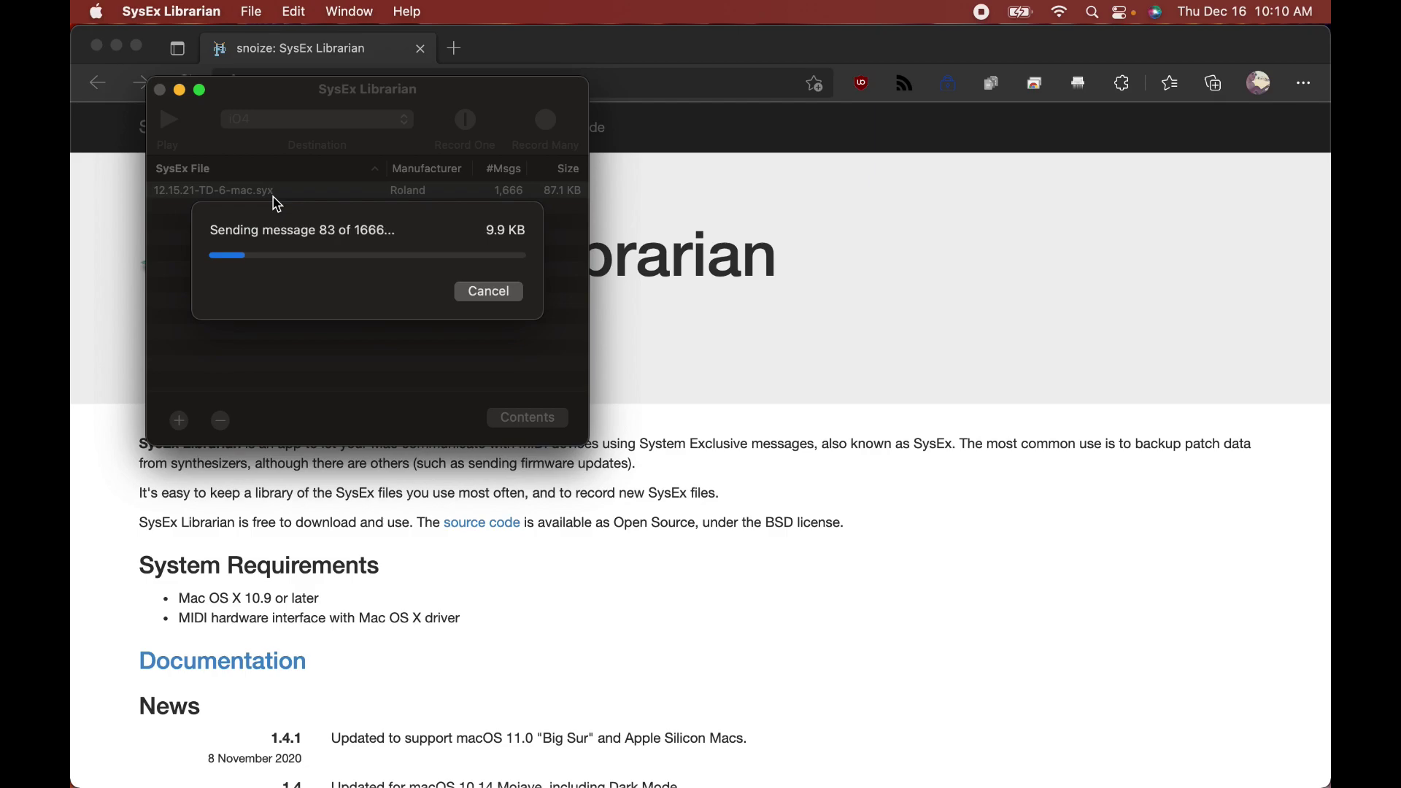
left_click(493, 296)
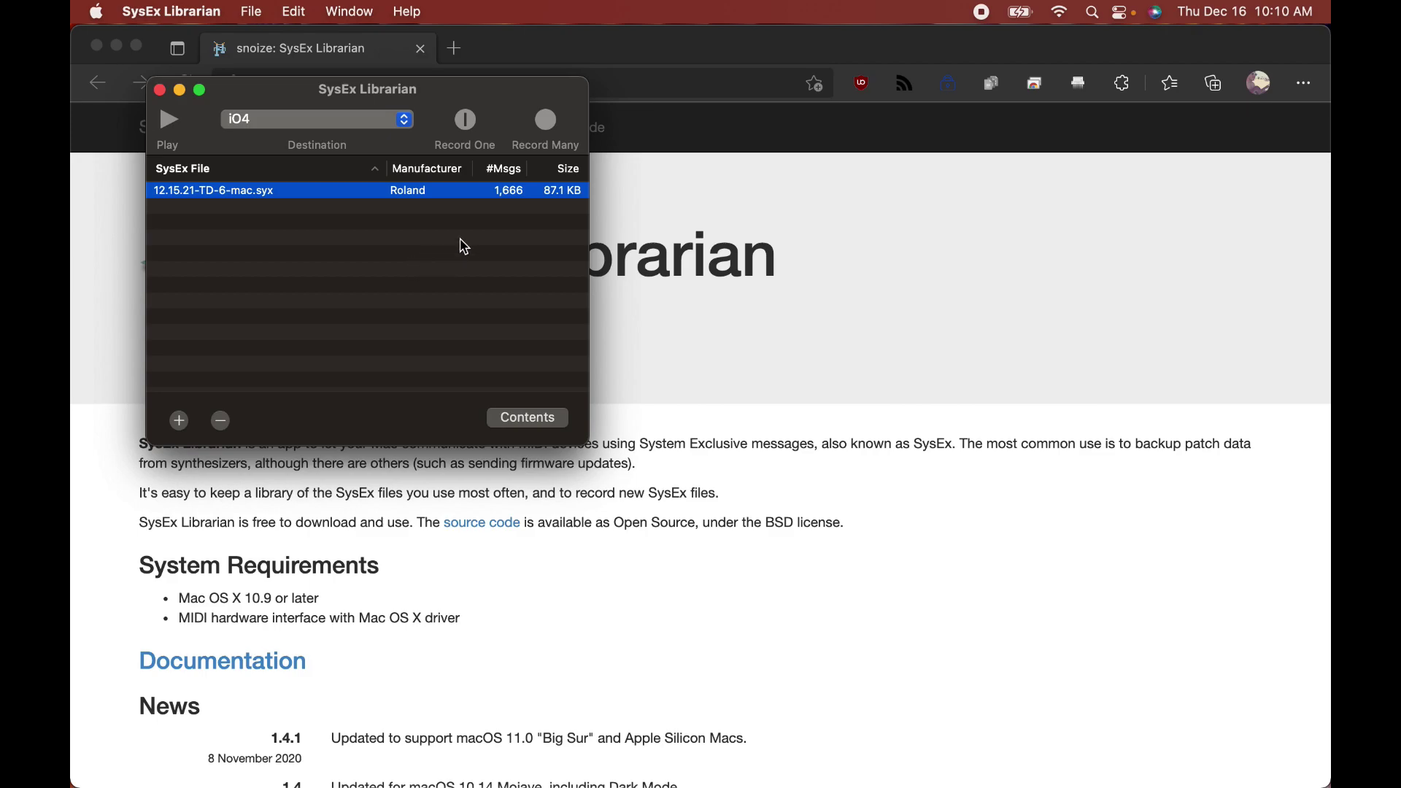
left_click(244, 13)
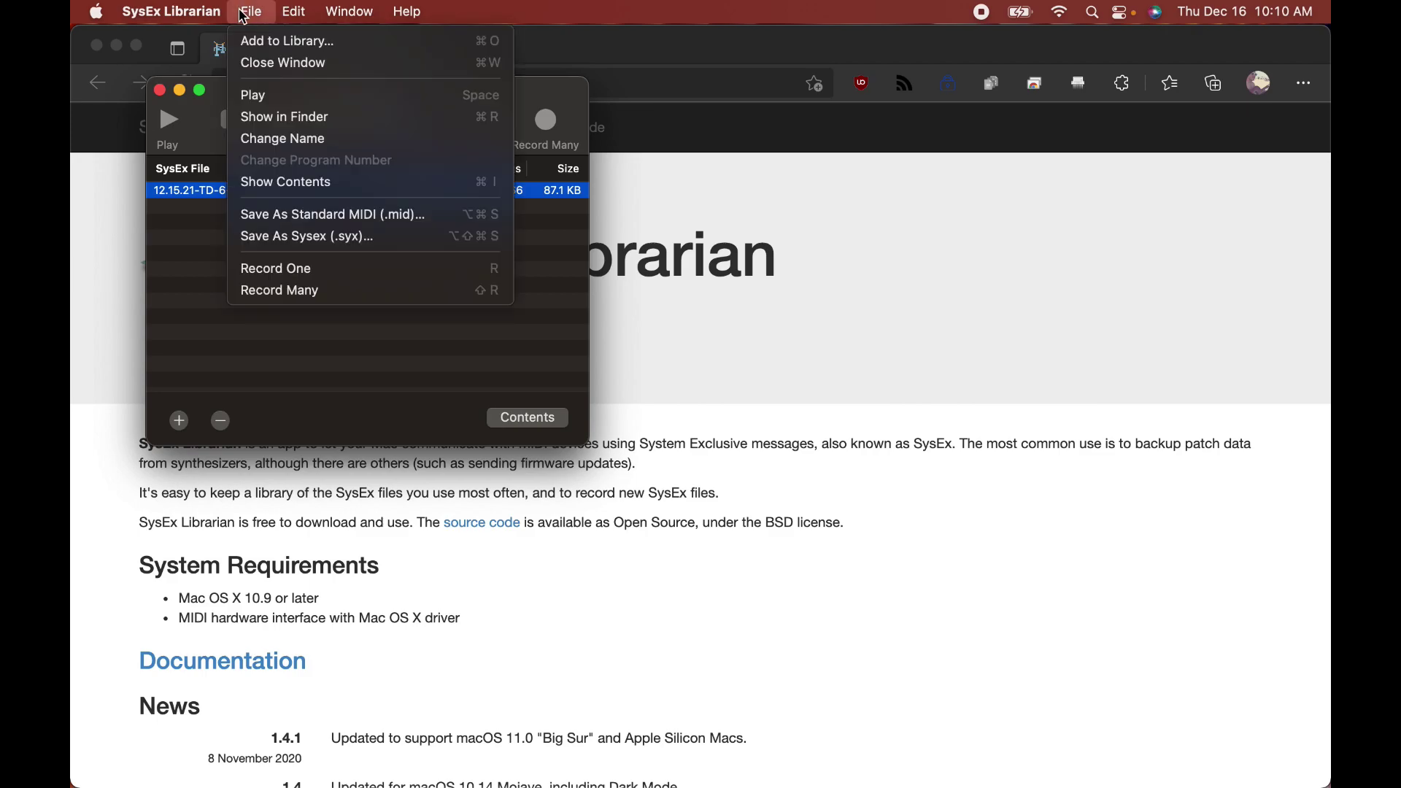
Show SysEx Librarian's Transmit Speed preferences with iO4 at 45% and a 128 transmit buffer size
mouse_move(197, 13)
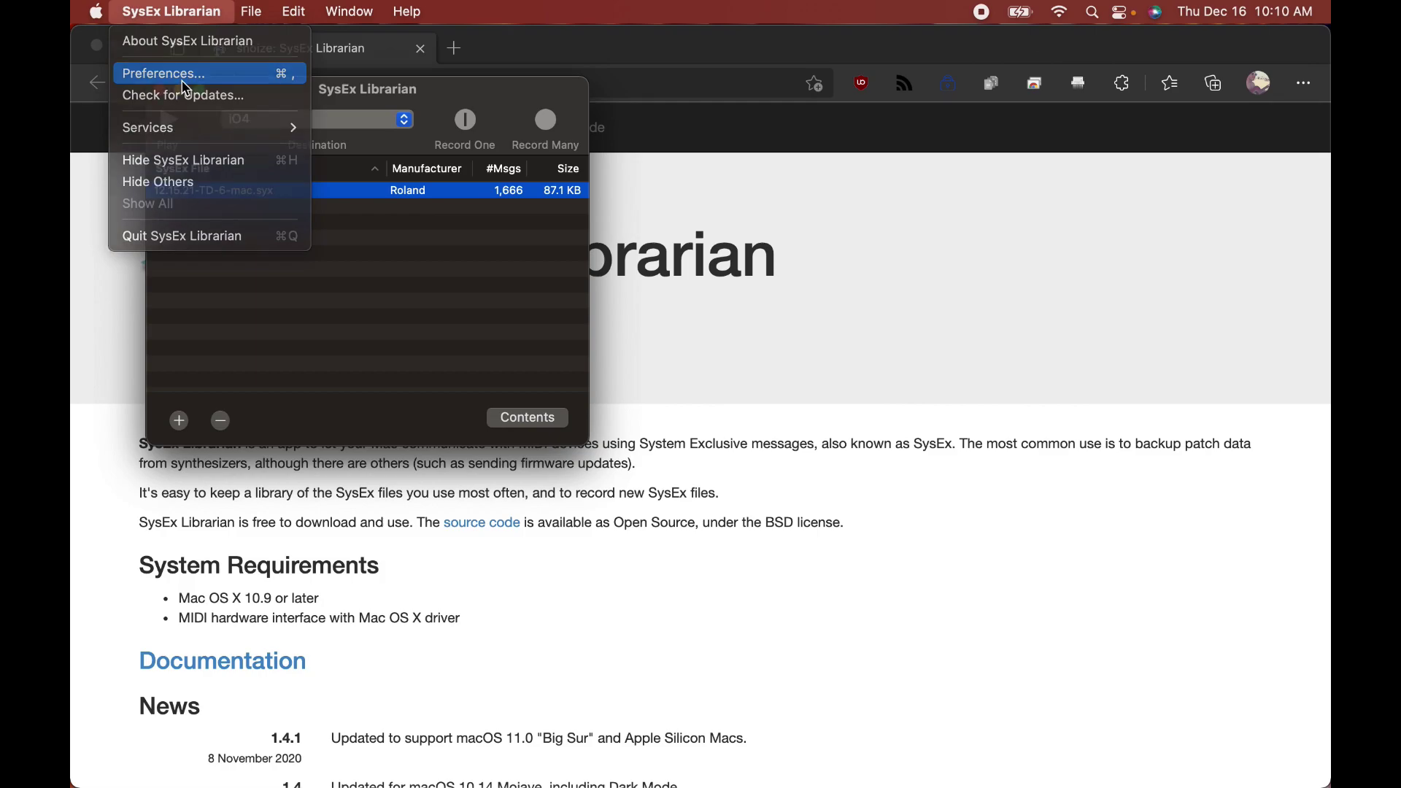
left_click(186, 74)
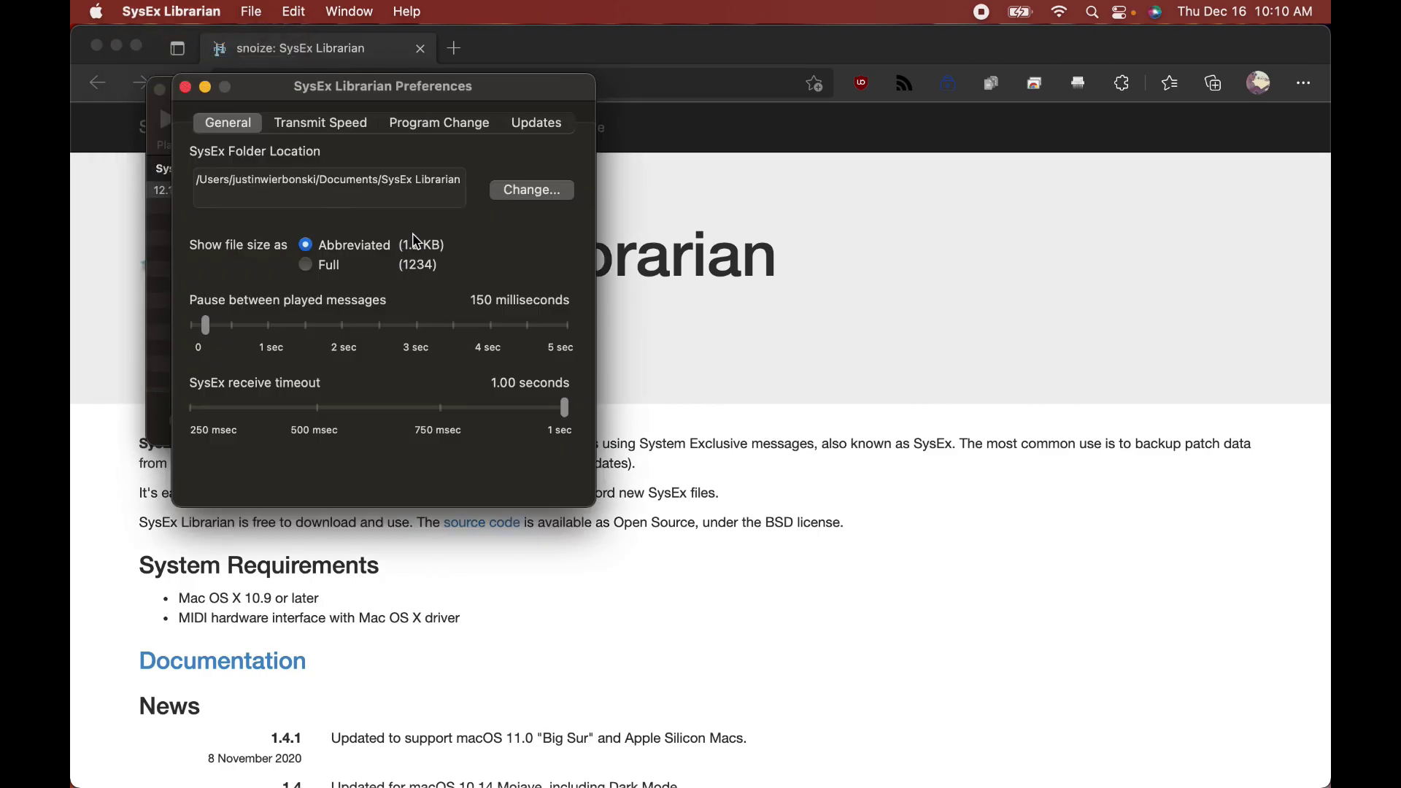
left_click(346, 130)
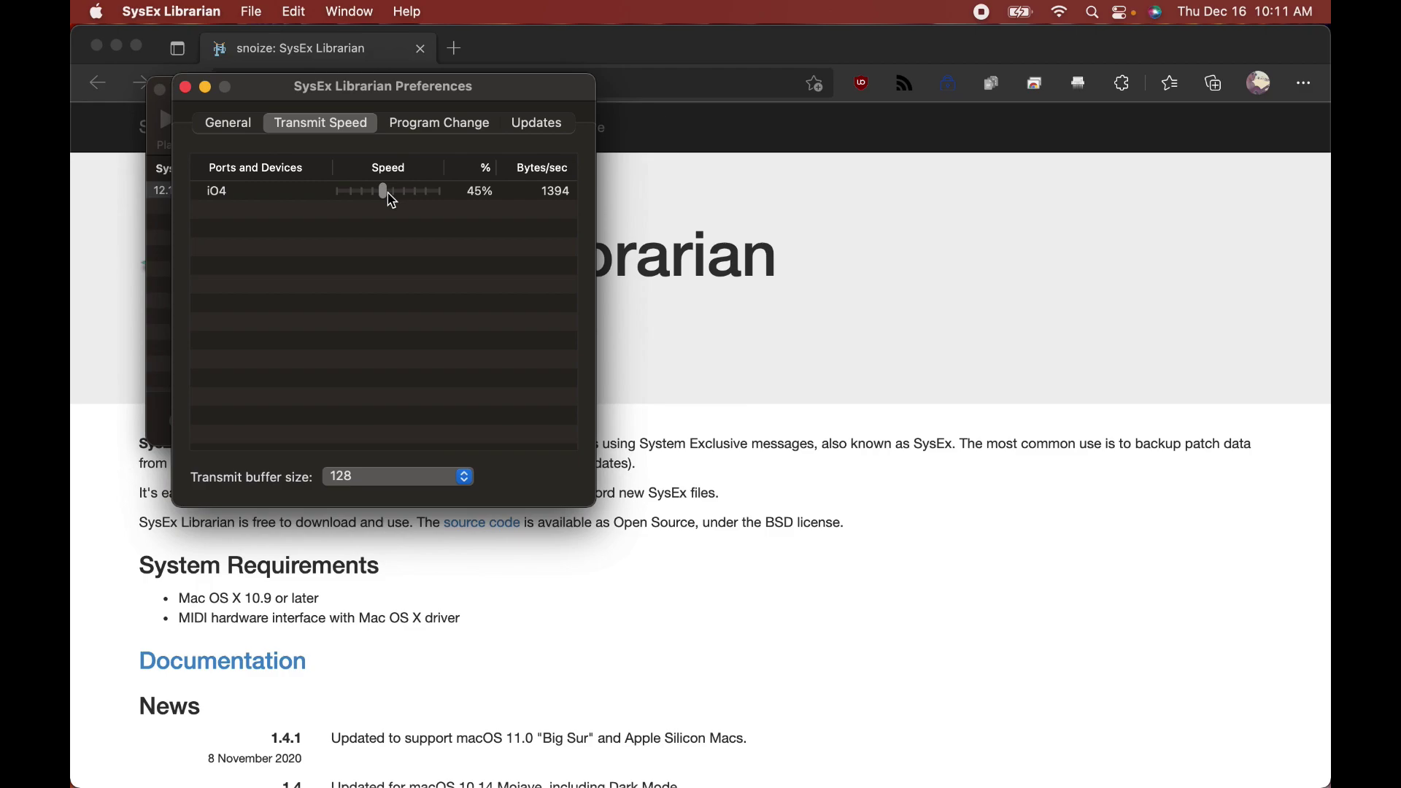
left_click(467, 484)
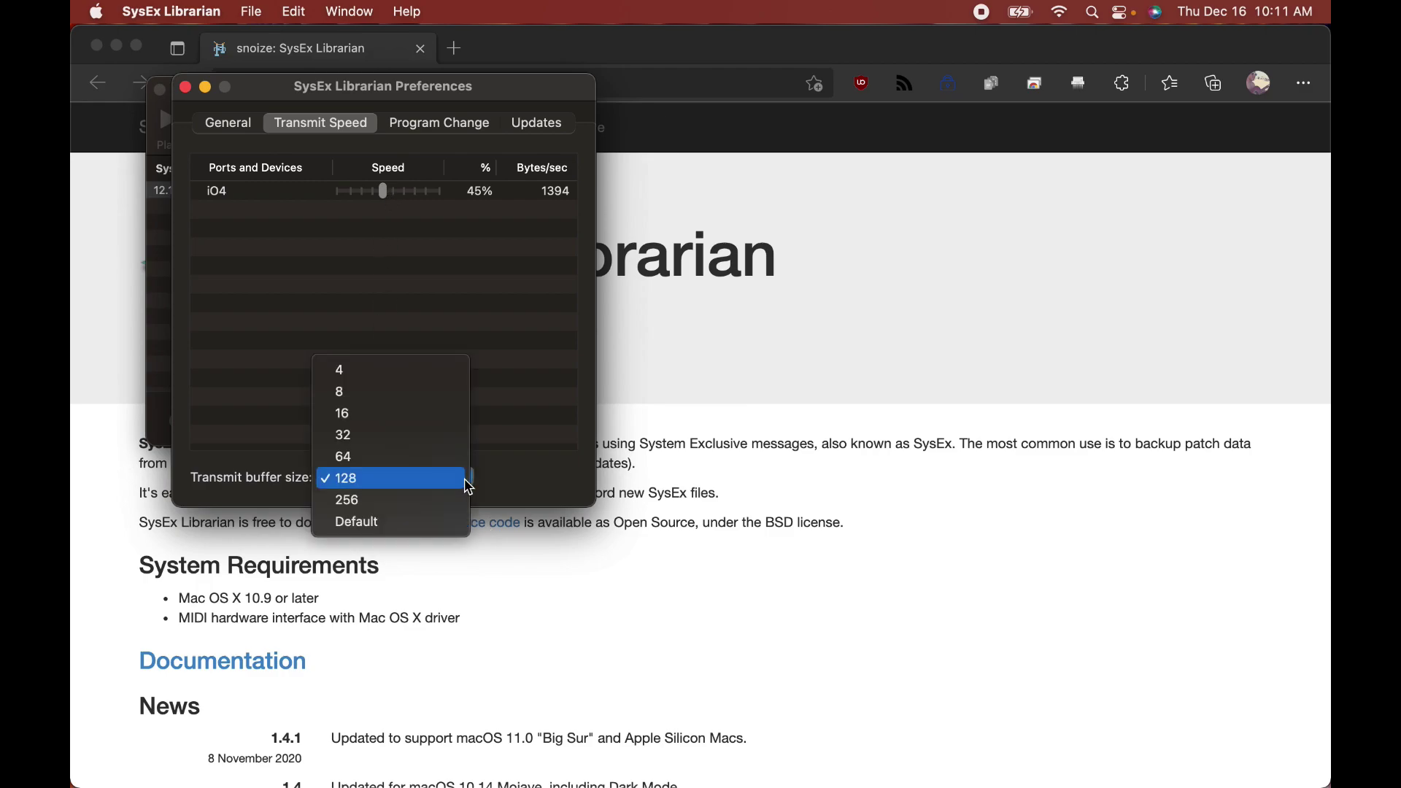
left_click(541, 494)
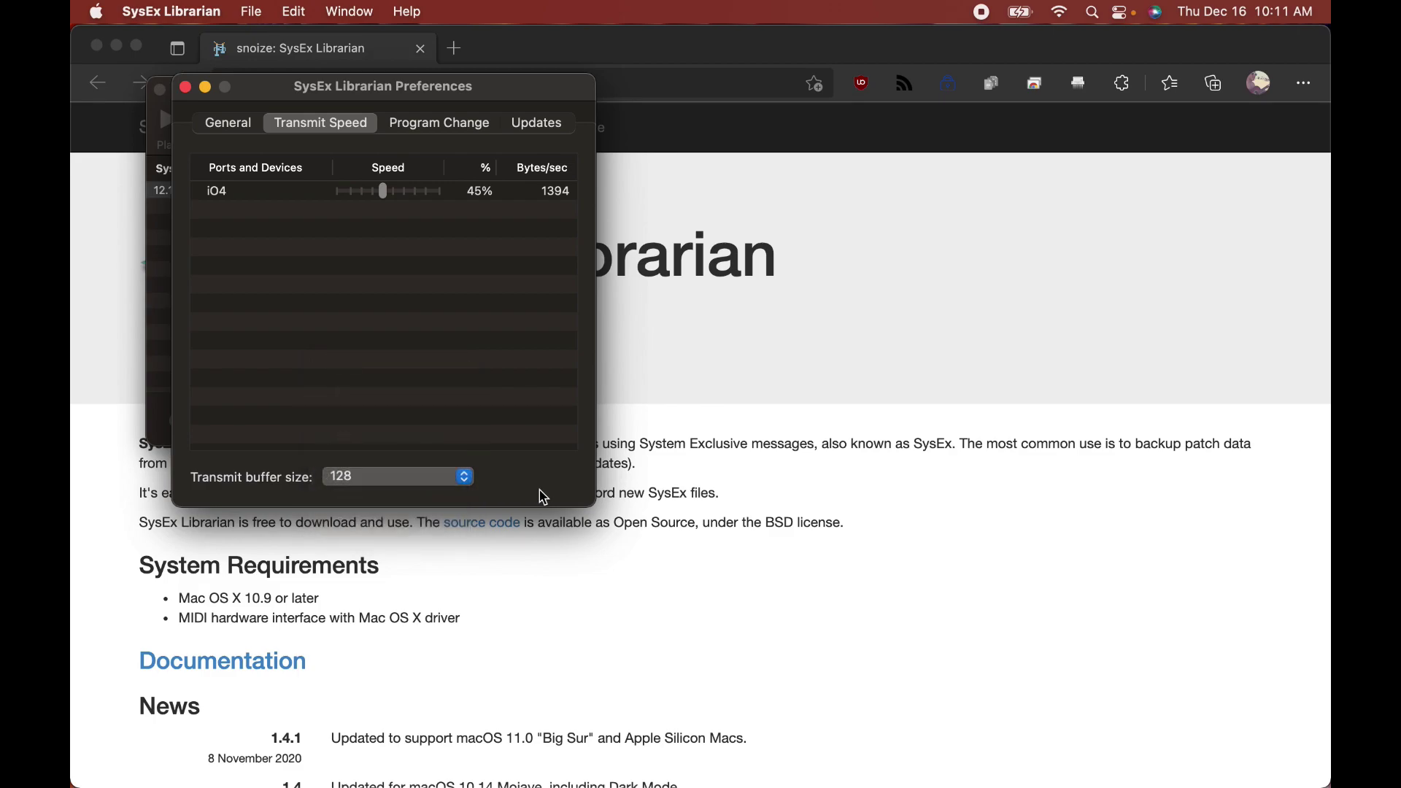
Close Preferences, back to the library listing 12.15.21-TD-6-mac.syx with destination iO4
left_click(187, 89)
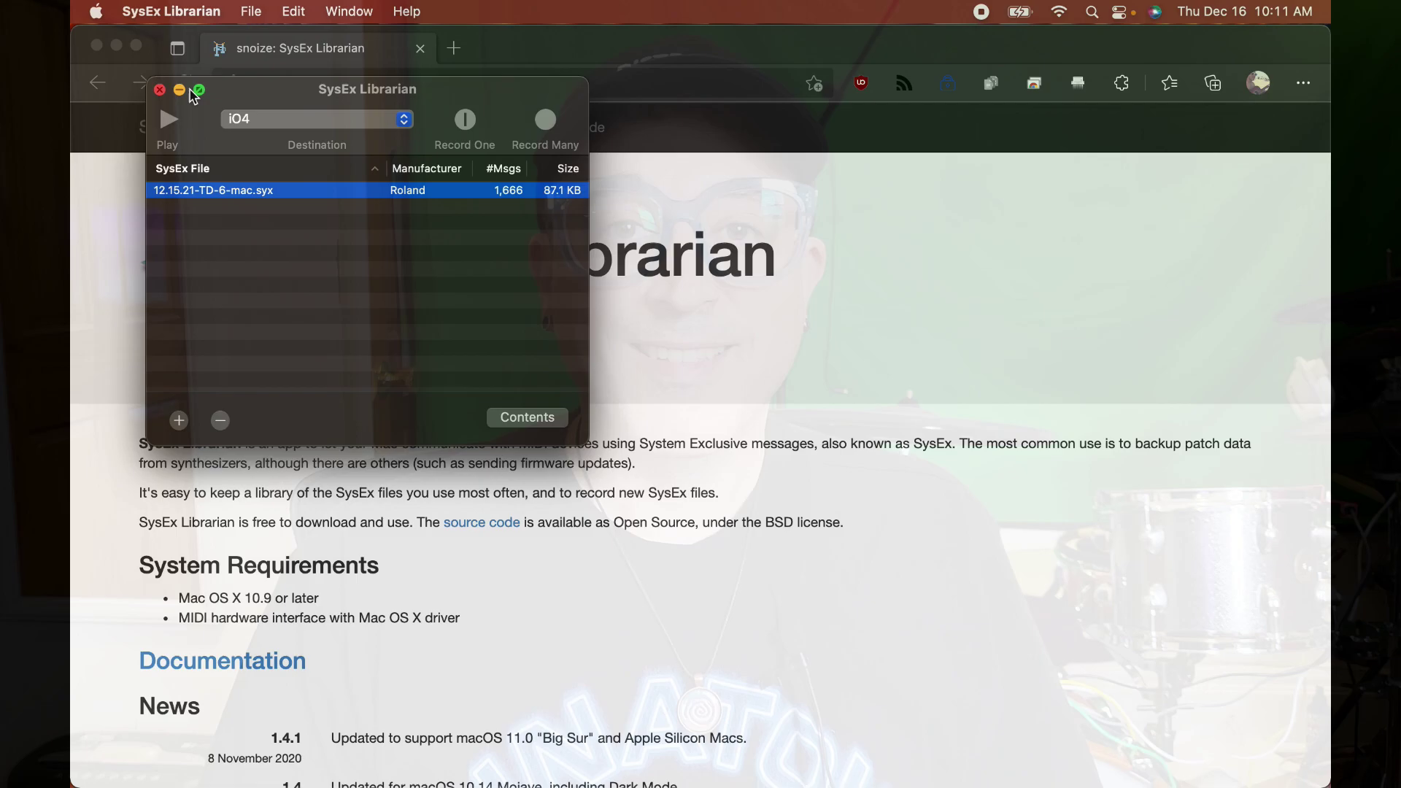